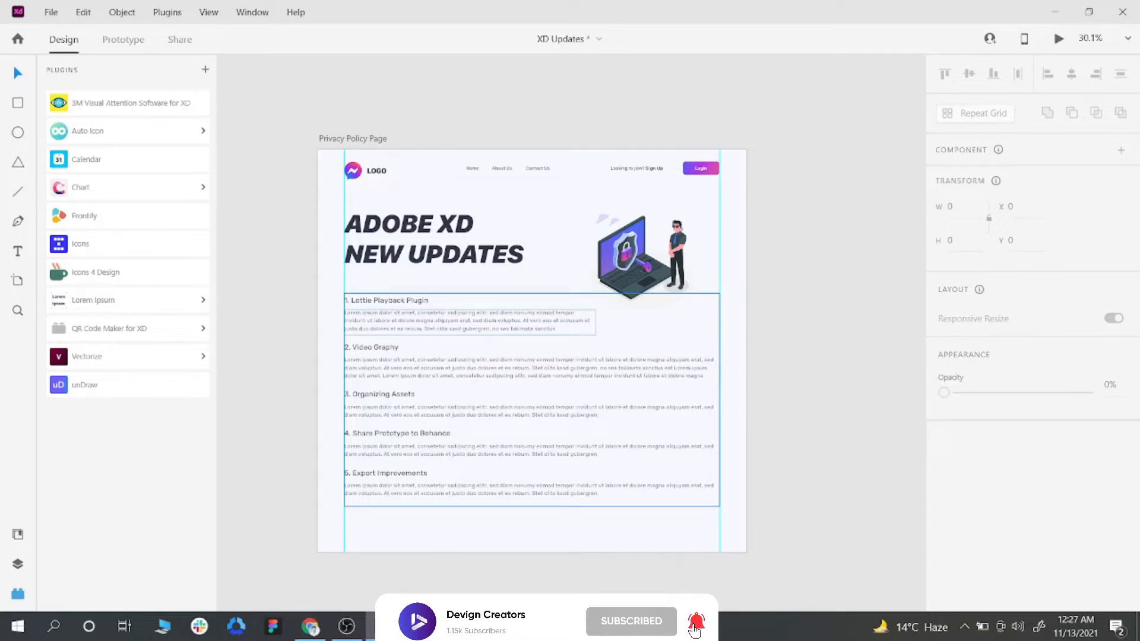
pyautogui.scroll(3, 419, 434)
pyautogui.scroll(-2, 406, 350)
pyautogui.scroll(2, 600, 256)
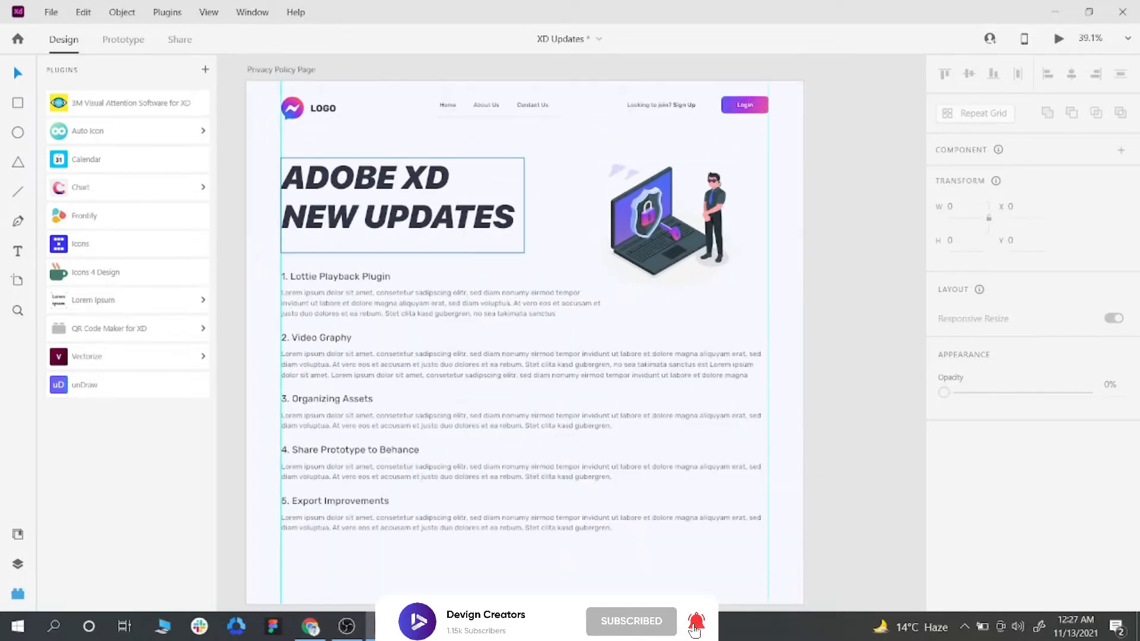
pyautogui.scroll(-3, 534, 206)
pyautogui.scroll(1, 400, 244)
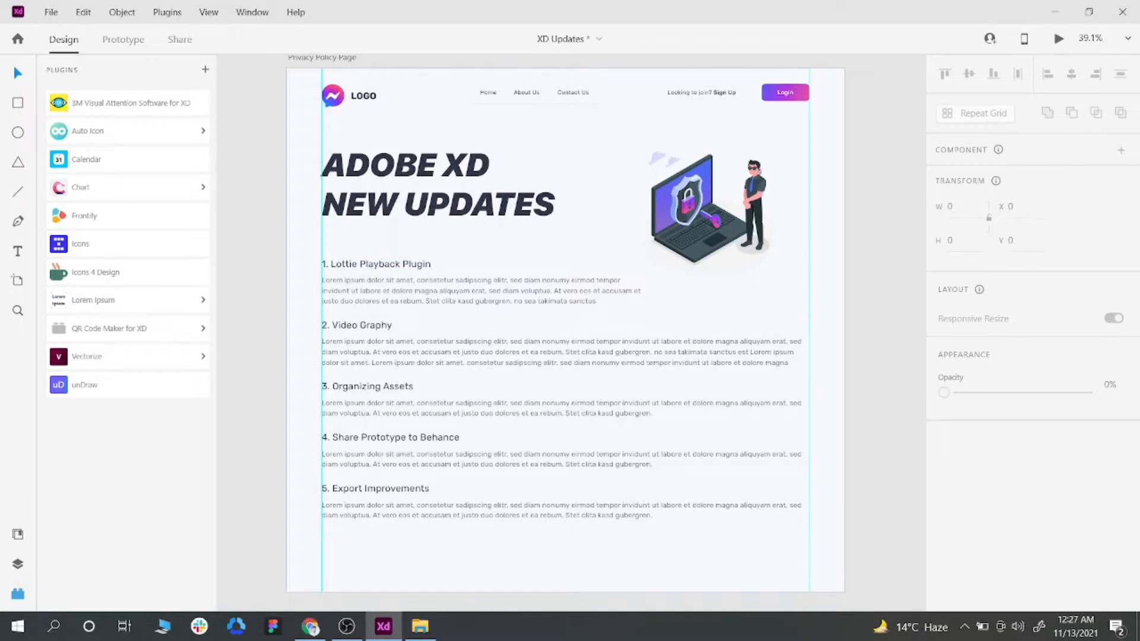
# Step: Search the plugin marketplace for "lottie" and install the LottieFiles for Adobe XD plugin
pyautogui.click(205, 70)
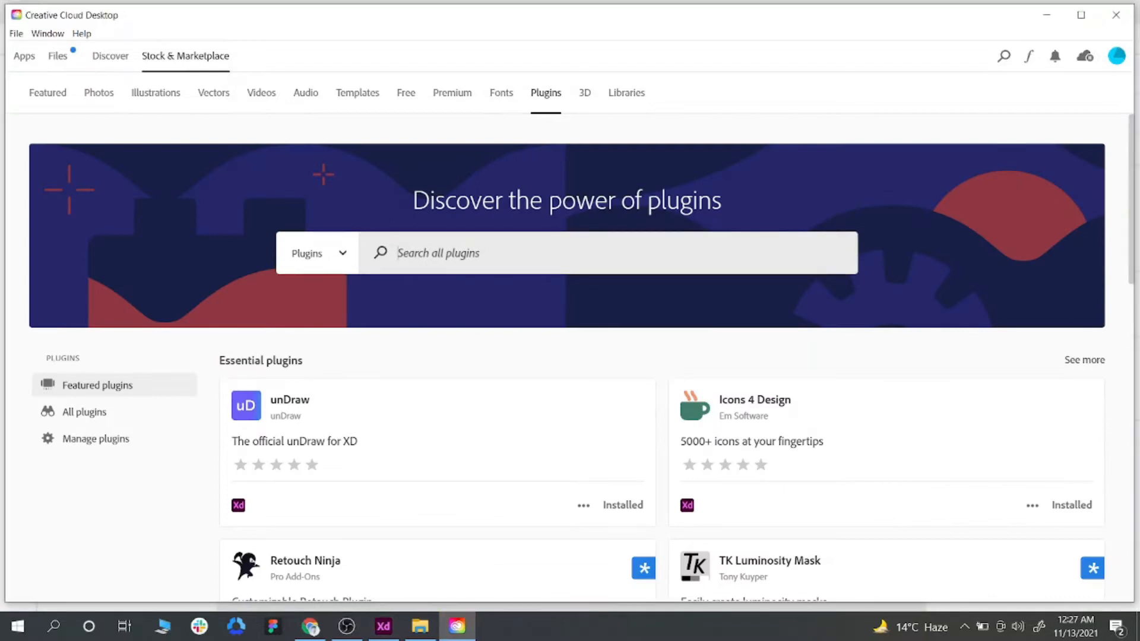
pyautogui.write('lottie')
pyautogui.press('Return')
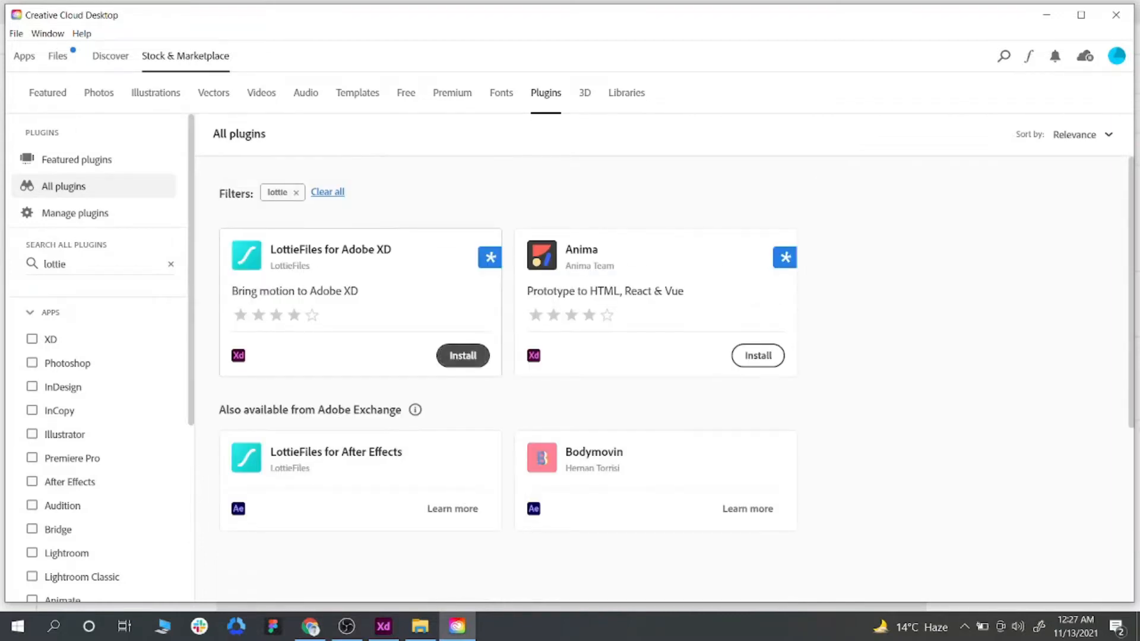
pyautogui.click(463, 355)
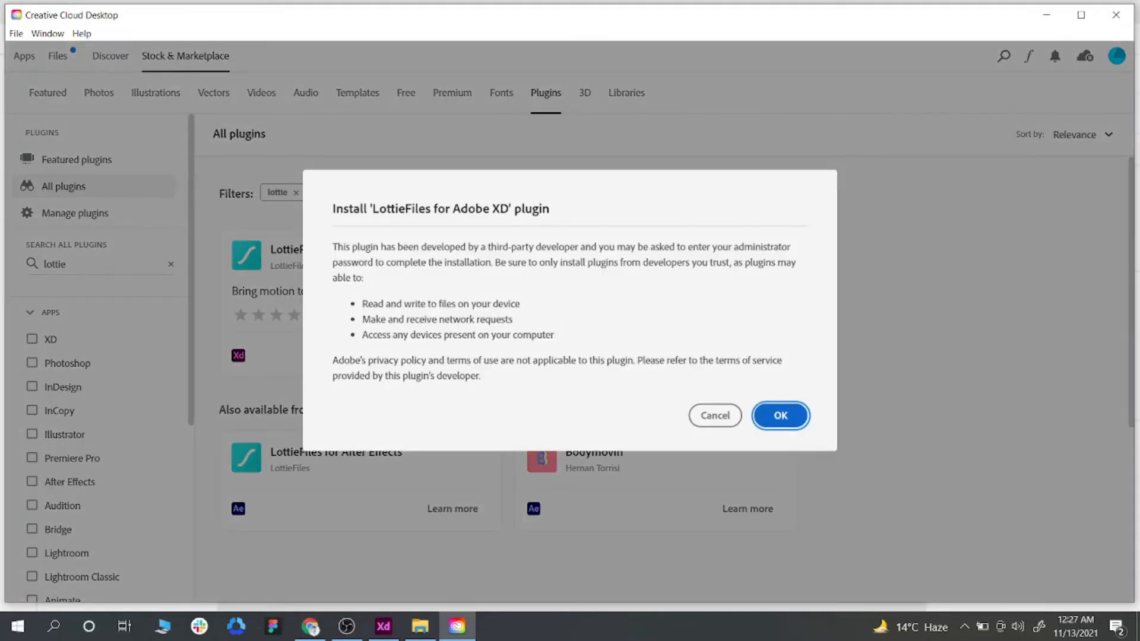
pyautogui.press('Return')
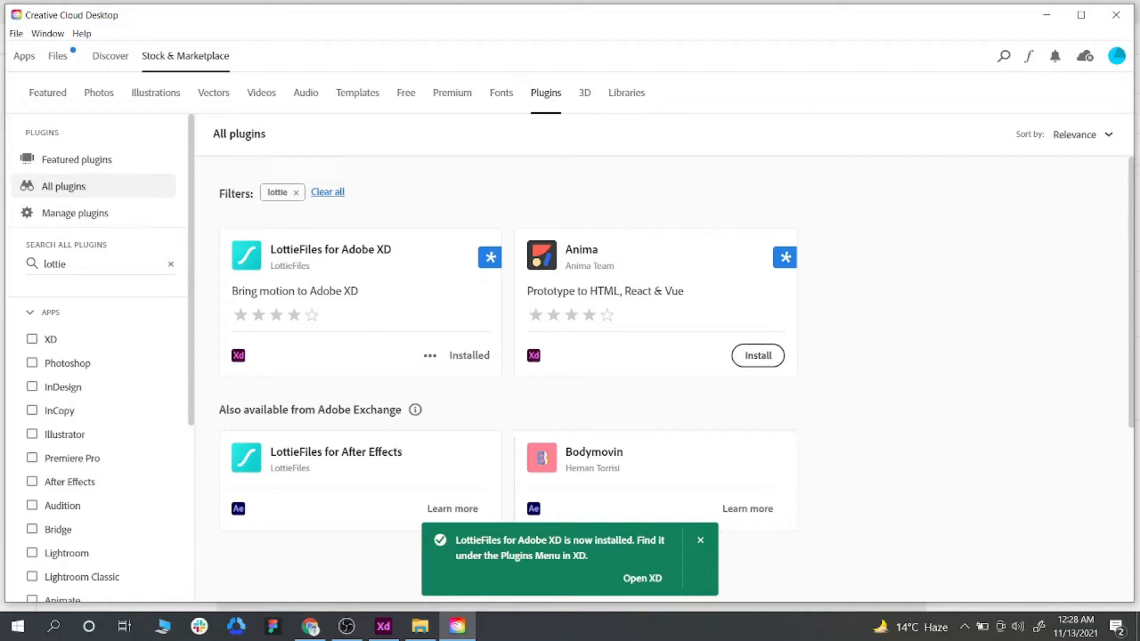
pyautogui.click(1116, 15)
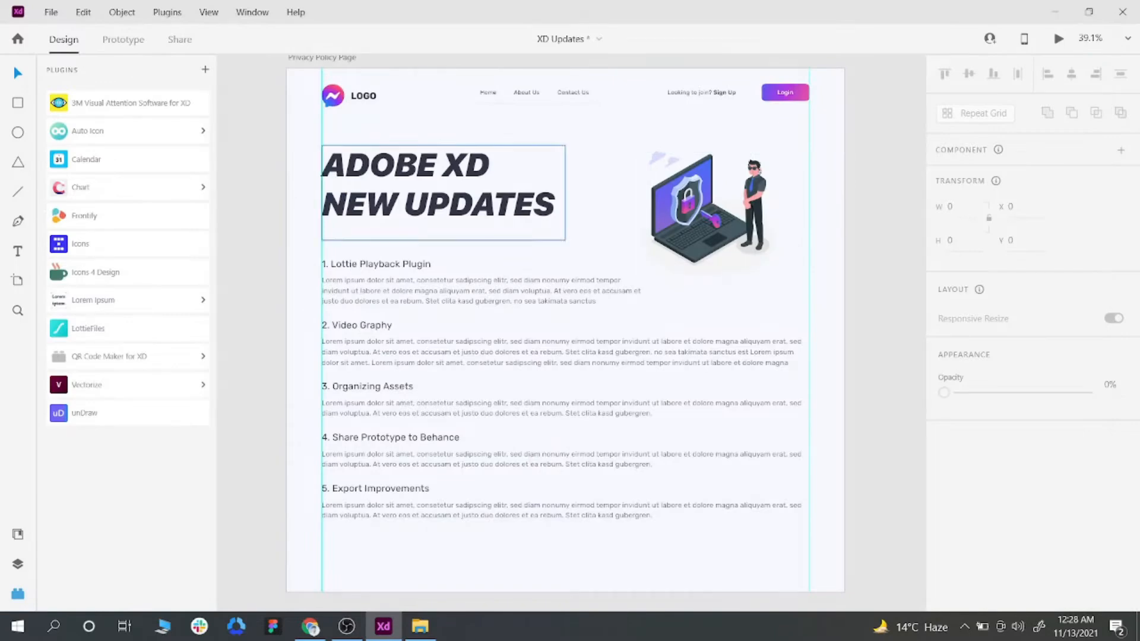
# Step: Move the laptop security illustration off the Privacy Policy Page artboard onto the empty canvas above it
pyautogui.click(671, 273)
pyautogui.scroll(-4, 671, 273)
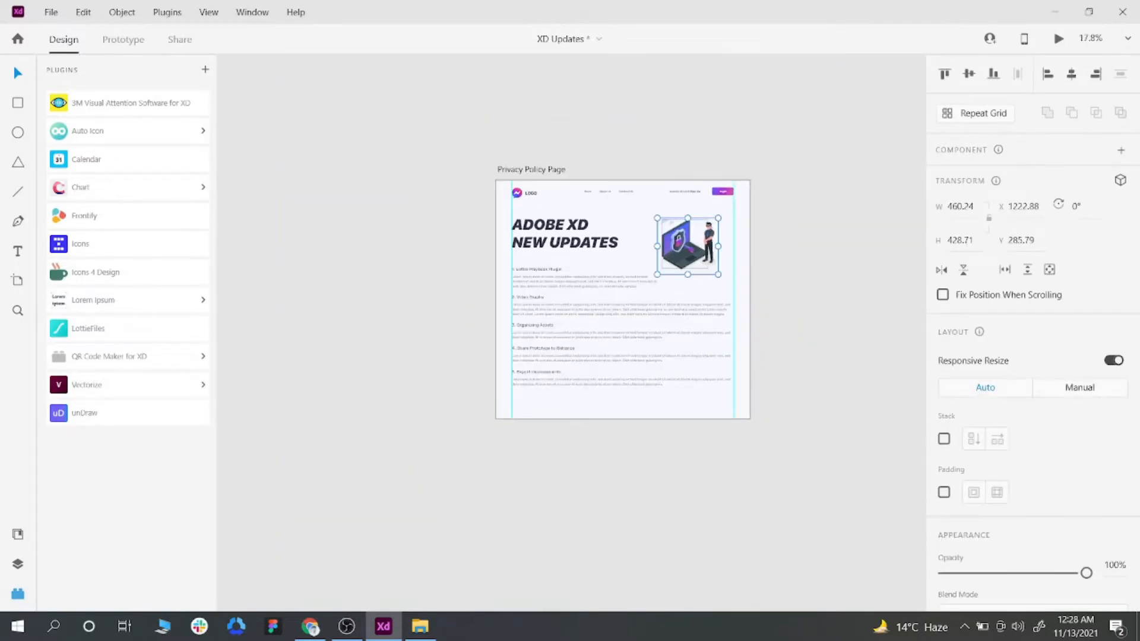
pyautogui.moveTo(719, 274); pyautogui.dragTo(692, 148)
pyautogui.scroll(3, 694, 149)
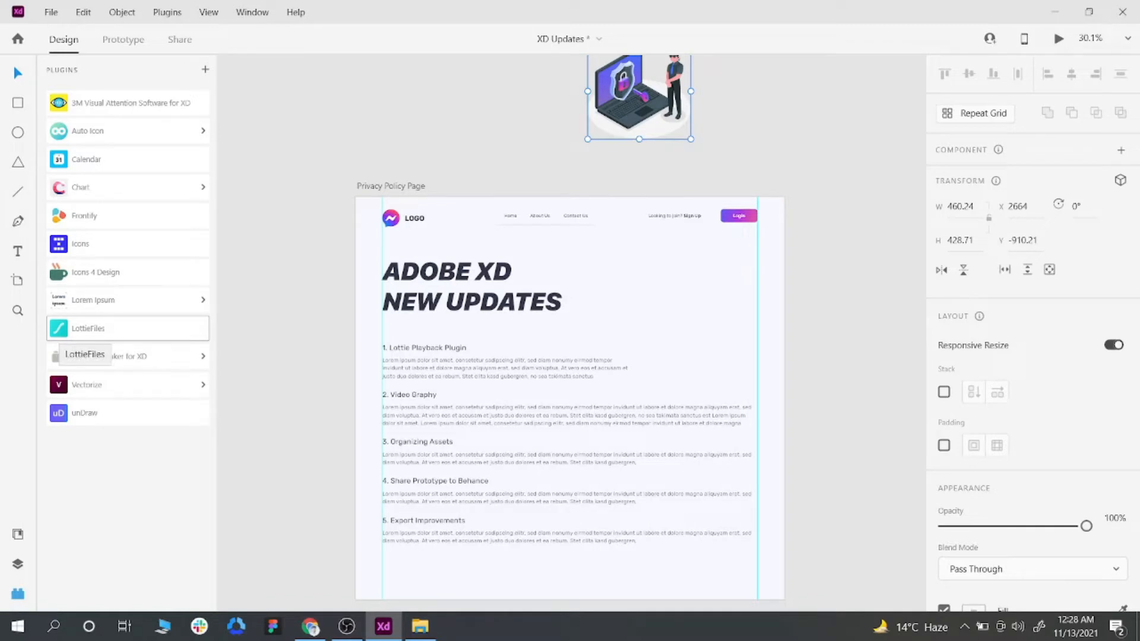
# Step: Open the LottieFiles plugin and browse its Featured and Popular animation categories
pyautogui.click(77, 332)
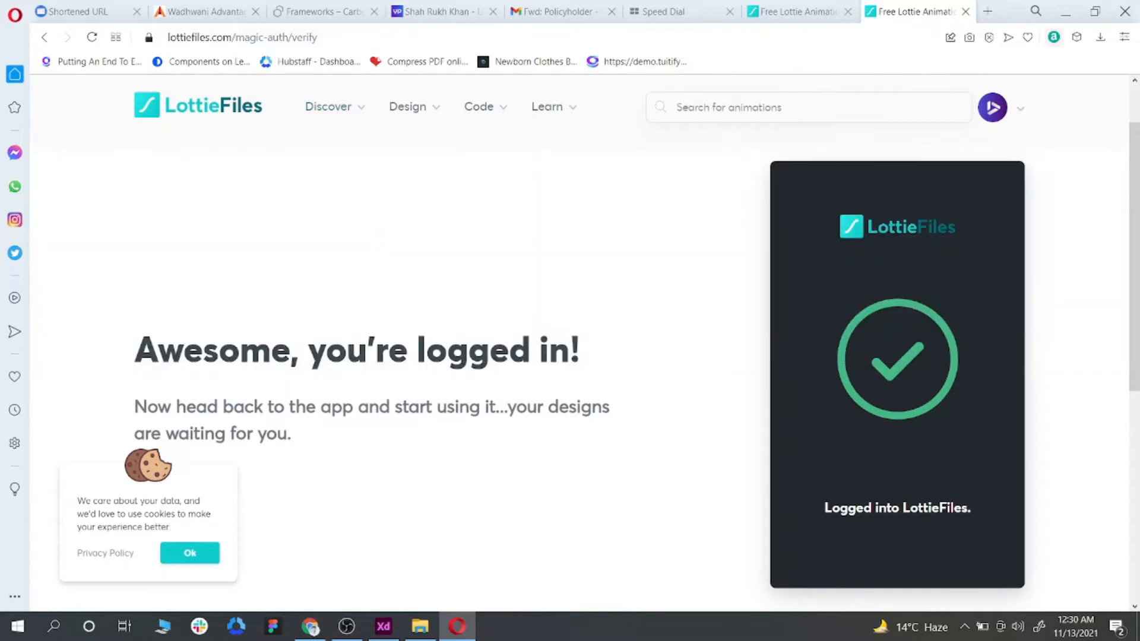
pyautogui.click(1065, 11)
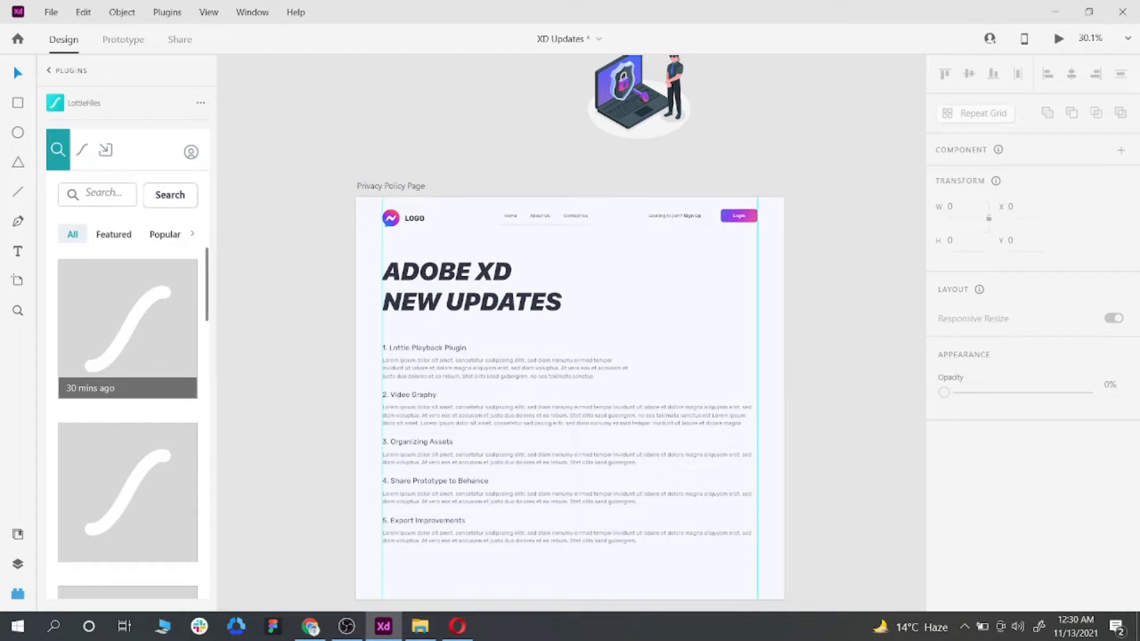
pyautogui.click(86, 192)
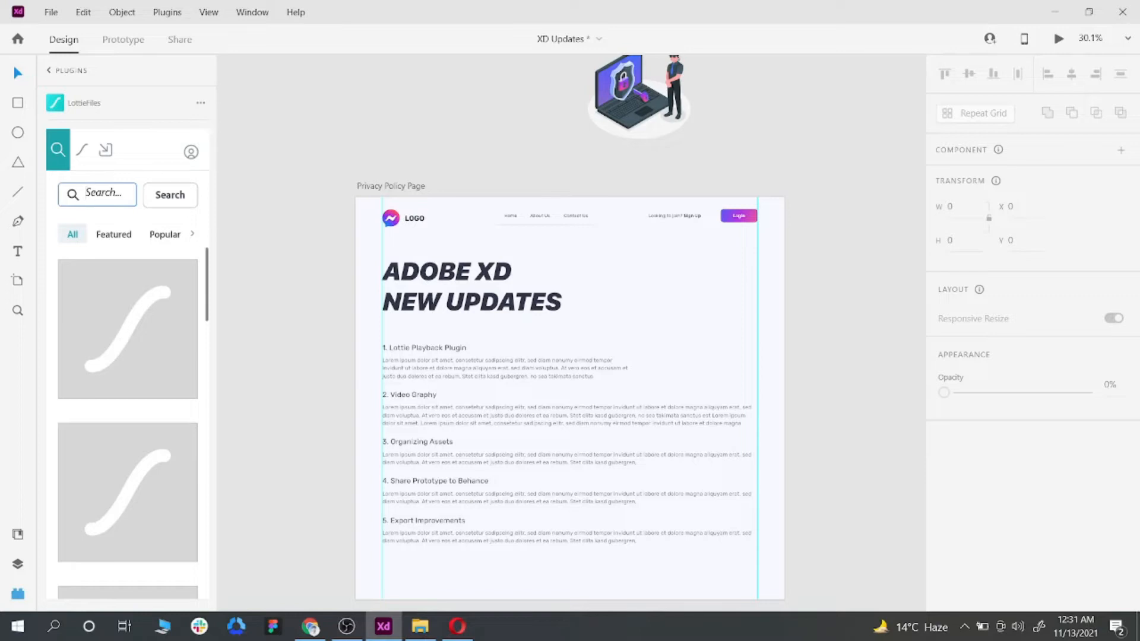
pyautogui.click(113, 234)
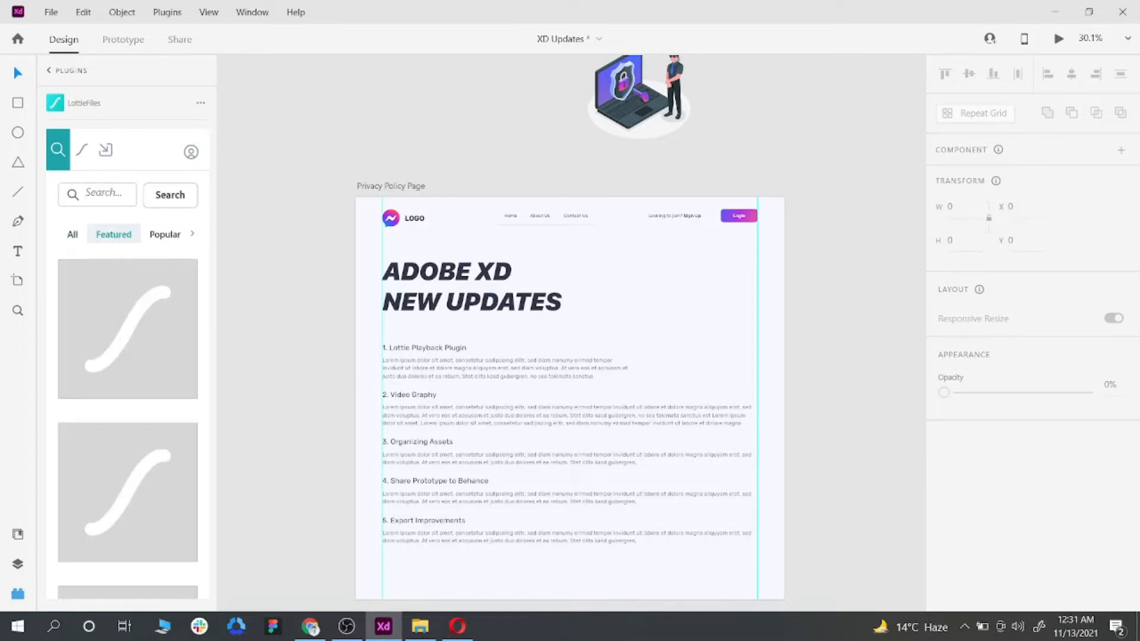
pyautogui.click(165, 233)
pyautogui.click(72, 234)
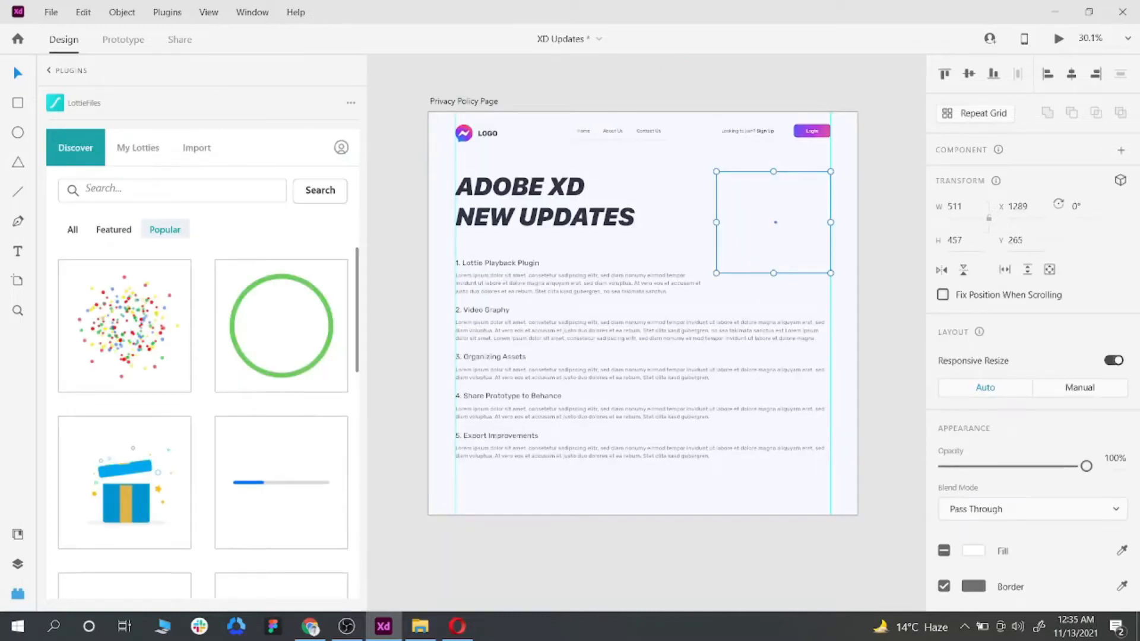
# Step: Replace the empty placeholder beside the ADOBE XD heading with a new rectangle about 648 × 406
pyautogui.press('Delete')
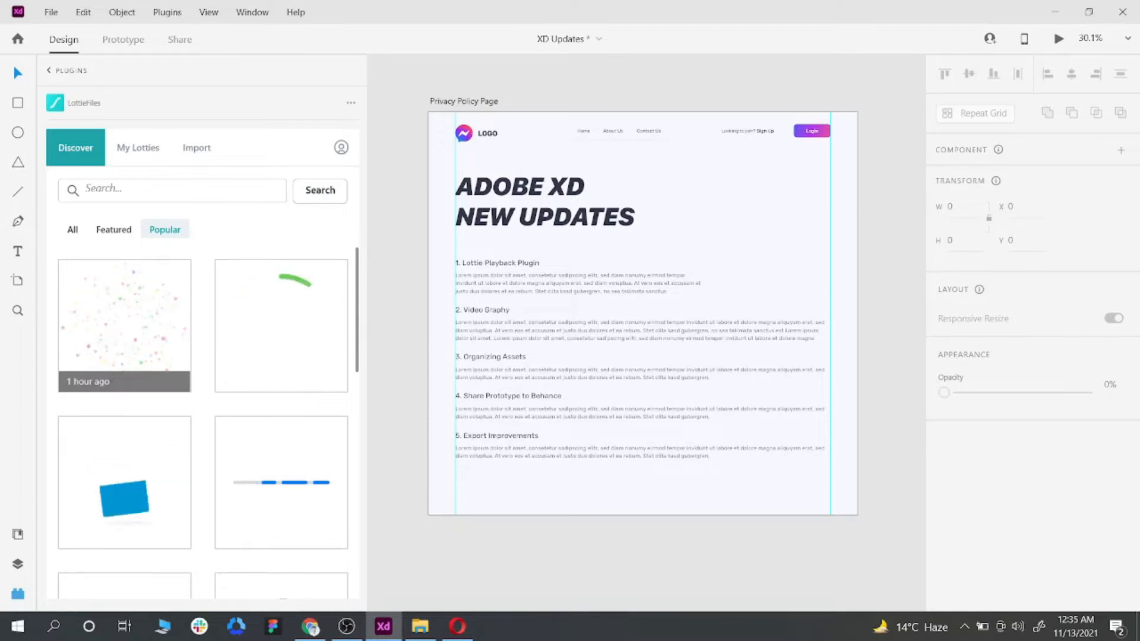
pyautogui.scroll(-1, 124, 380)
pyautogui.scroll(1, 124, 386)
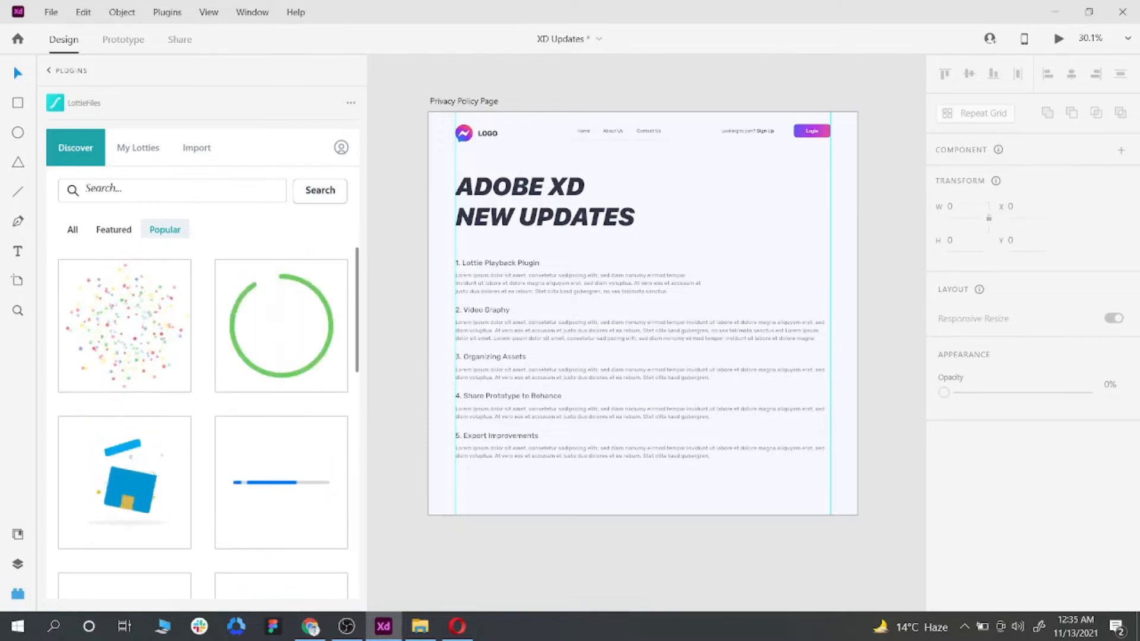
pyautogui.press('r')
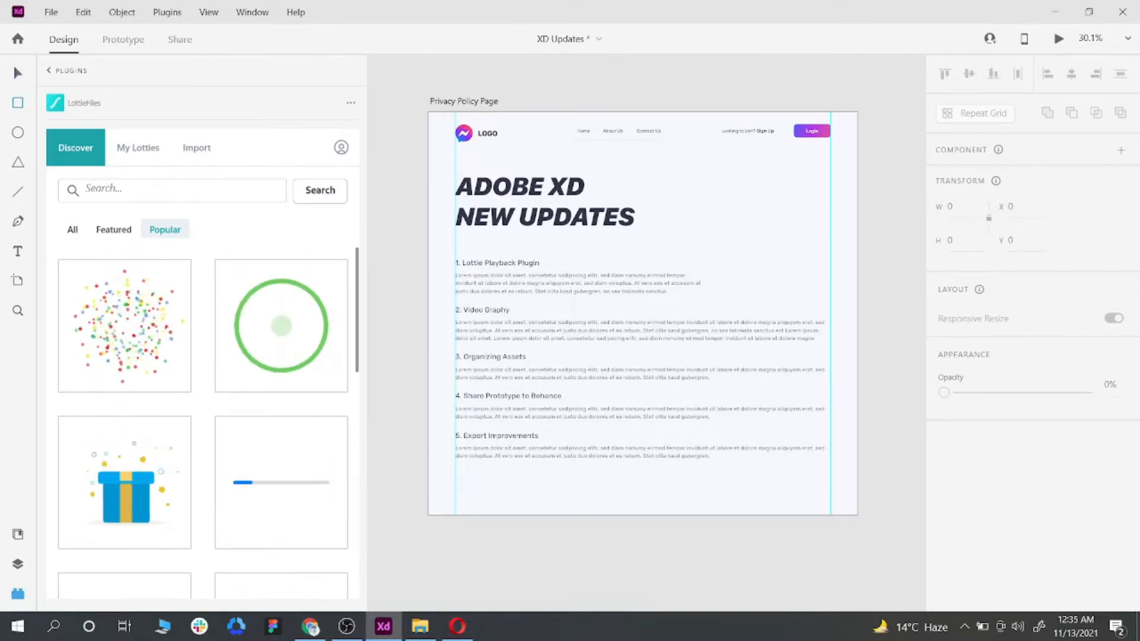
pyautogui.moveTo(669, 162); pyautogui.dragTo(829, 264)
pyautogui.moveTo(669, 264); pyautogui.dragTo(686, 252)
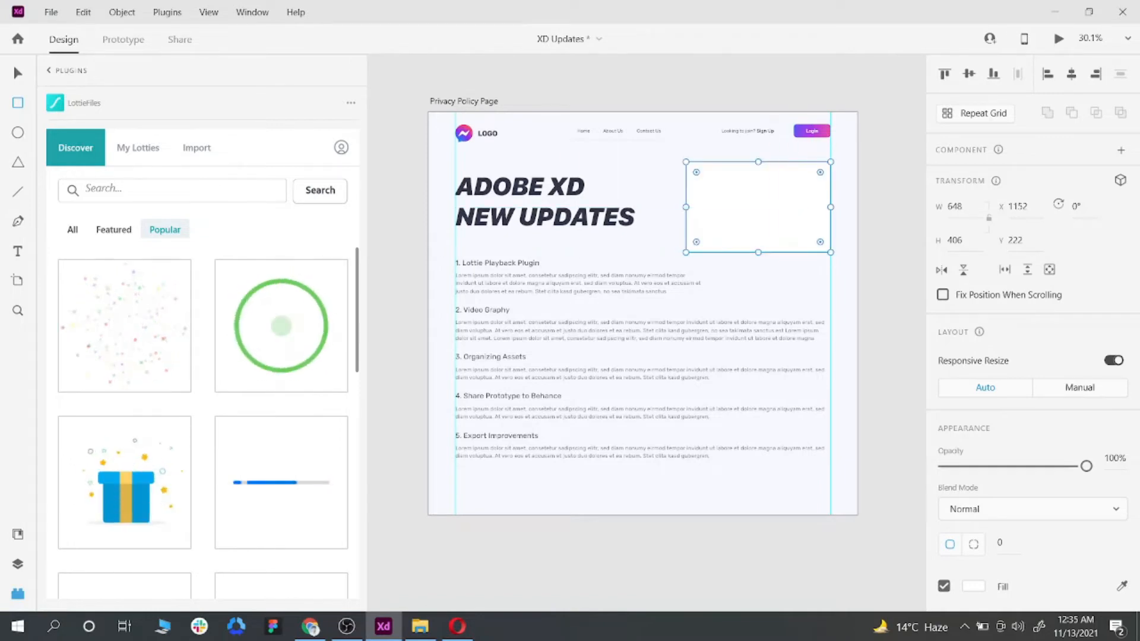
# Step: Find the yellow car animation among the next set of Popular Lotties and place it in the rectangle beside the heading
pyautogui.scroll(-8, 201, 415)
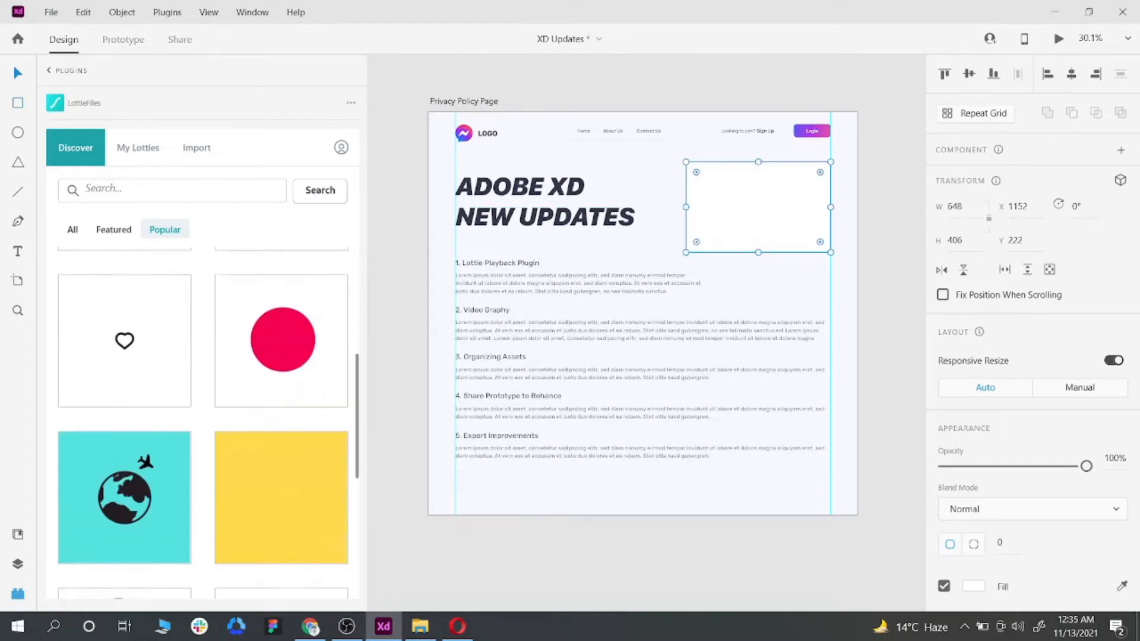
pyautogui.scroll(-3, 202, 392)
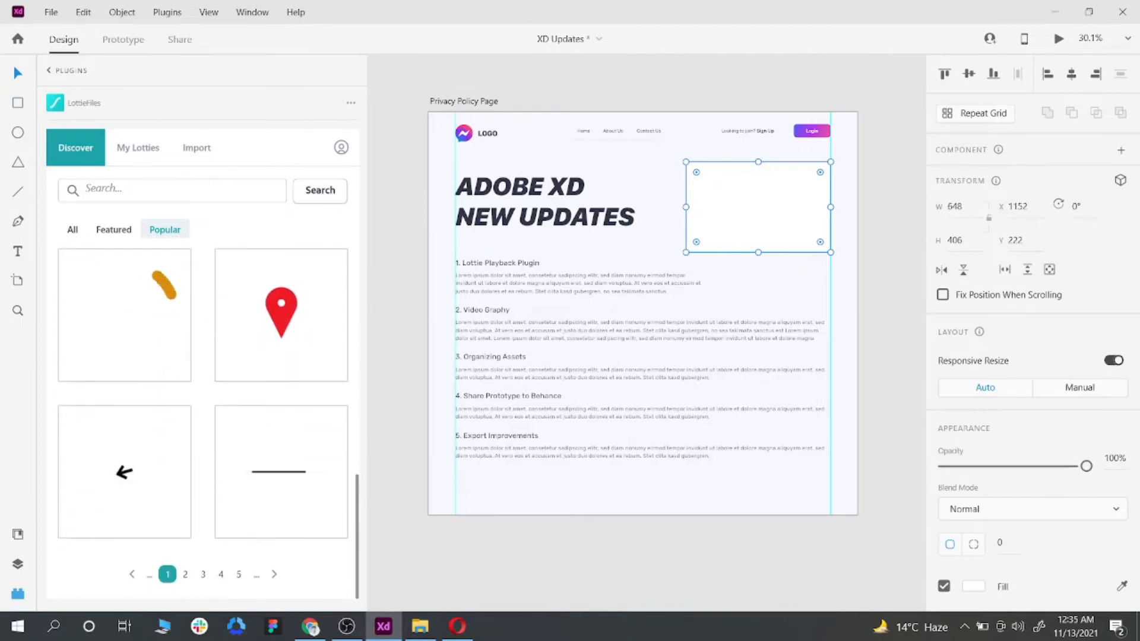
pyautogui.click(274, 574)
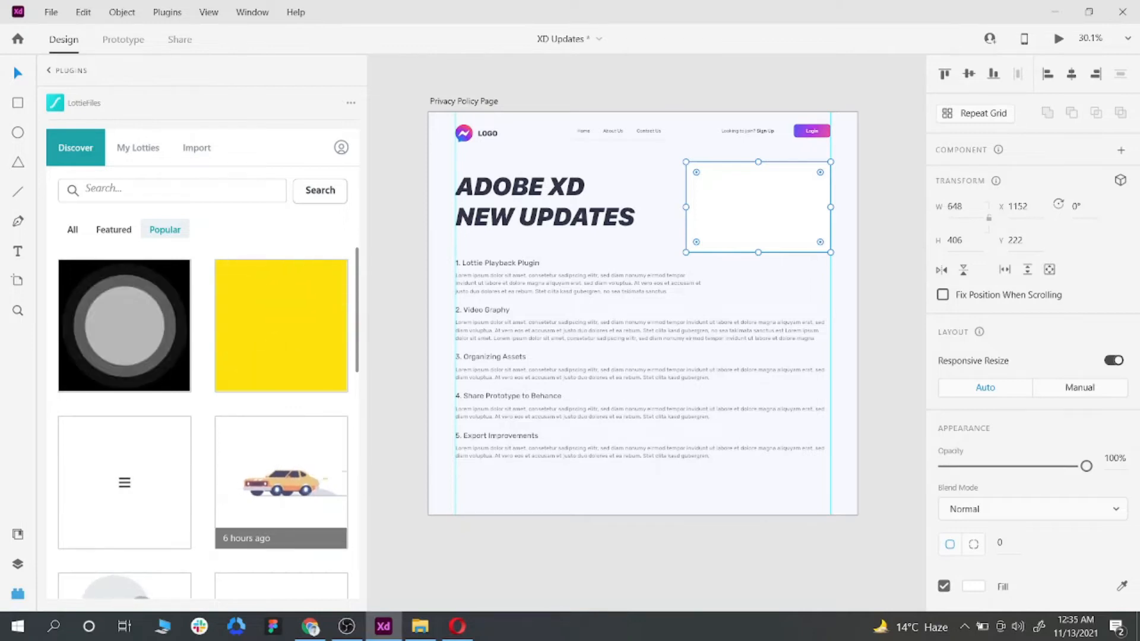
pyautogui.moveTo(281, 482); pyautogui.dragTo(749, 200)
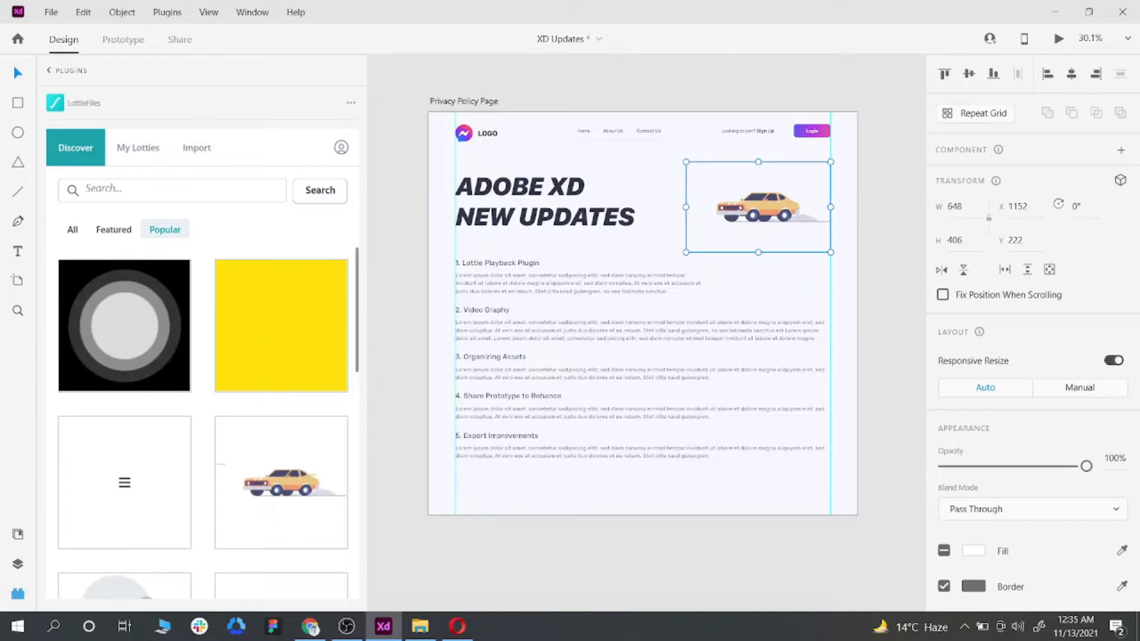
pyautogui.press('Escape')
pyautogui.click(757, 208)
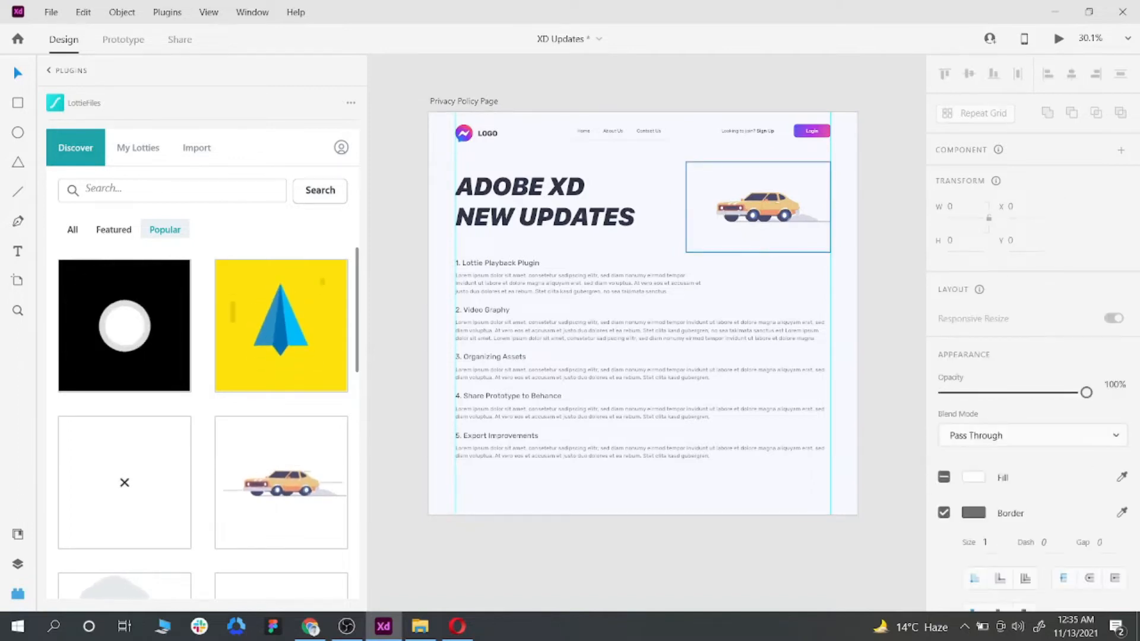
pyautogui.press('Escape')
# Step: Preview the Privacy Policy Page artboard to watch the car animation play
pyautogui.click(464, 101)
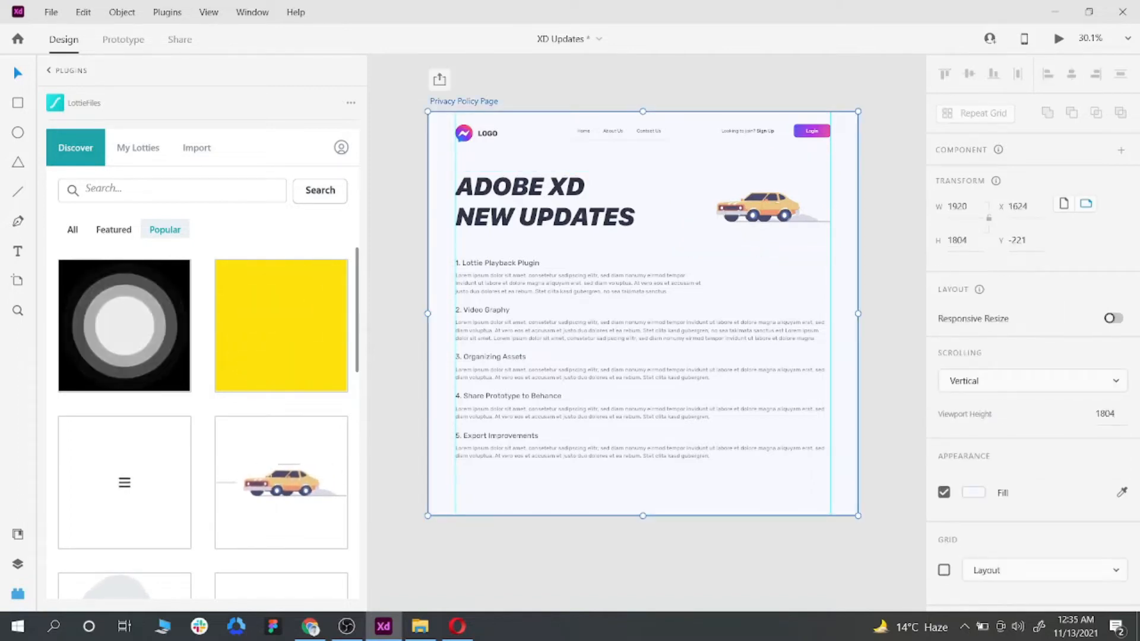
pyautogui.hotkey('ctrl', 'Return')
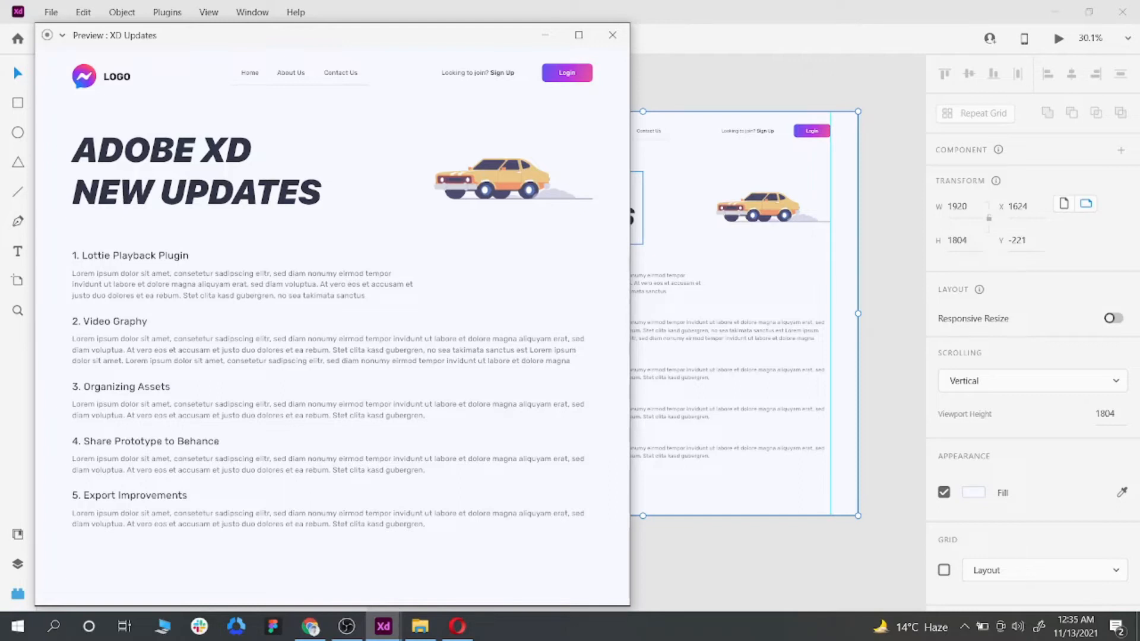
pyautogui.click(612, 35)
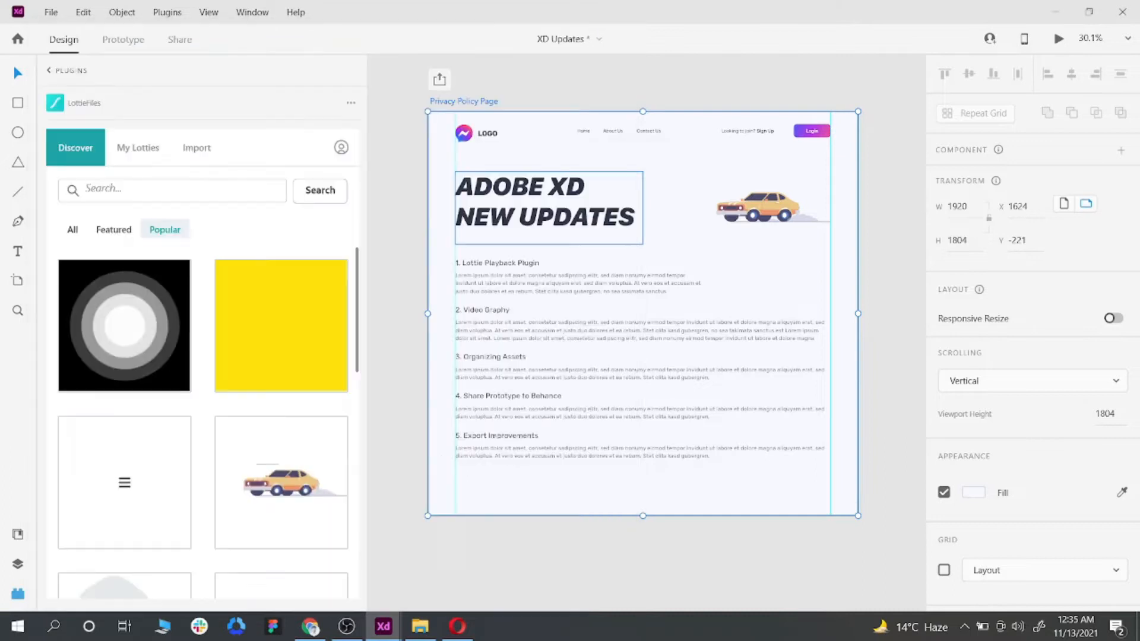
# Step: Duplicate the Privacy Policy Page artboard and place the copy beside the original at about X 3740
pyautogui.click(580, 285)
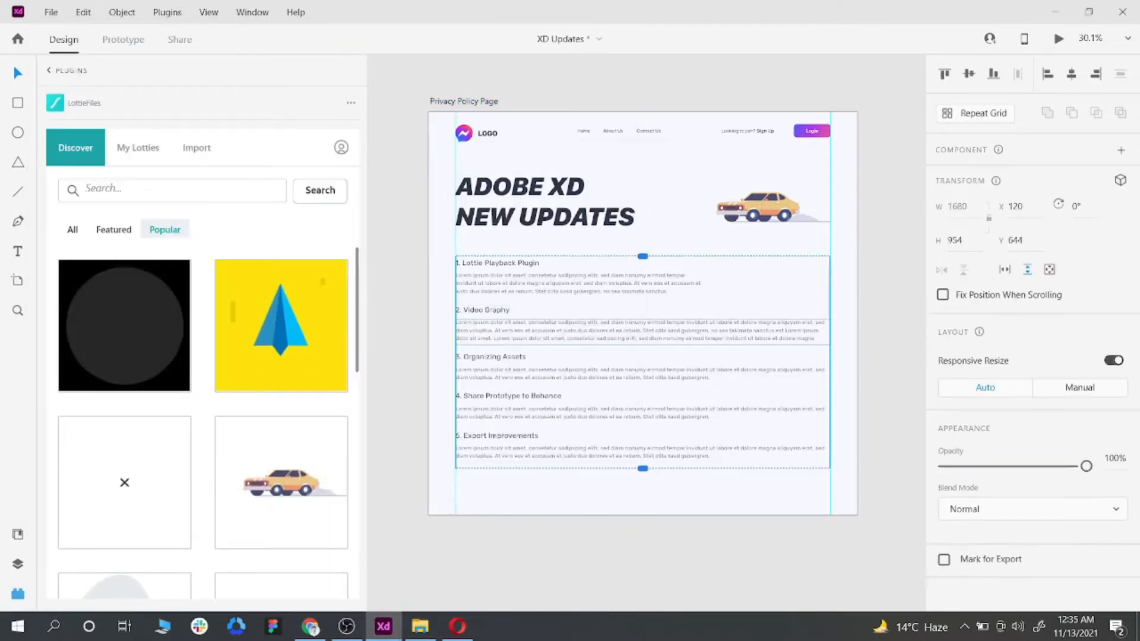
pyautogui.scroll(-3, 560, 185)
pyautogui.press('Escape')
pyautogui.click(517, 131)
pyautogui.moveTo(517, 131); pyautogui.dragTo(796, 131)
pyautogui.hscroll(2, 797, 131)
pyautogui.scroll(4, 807, 124)
pyautogui.hscroll(4, 797, 166)
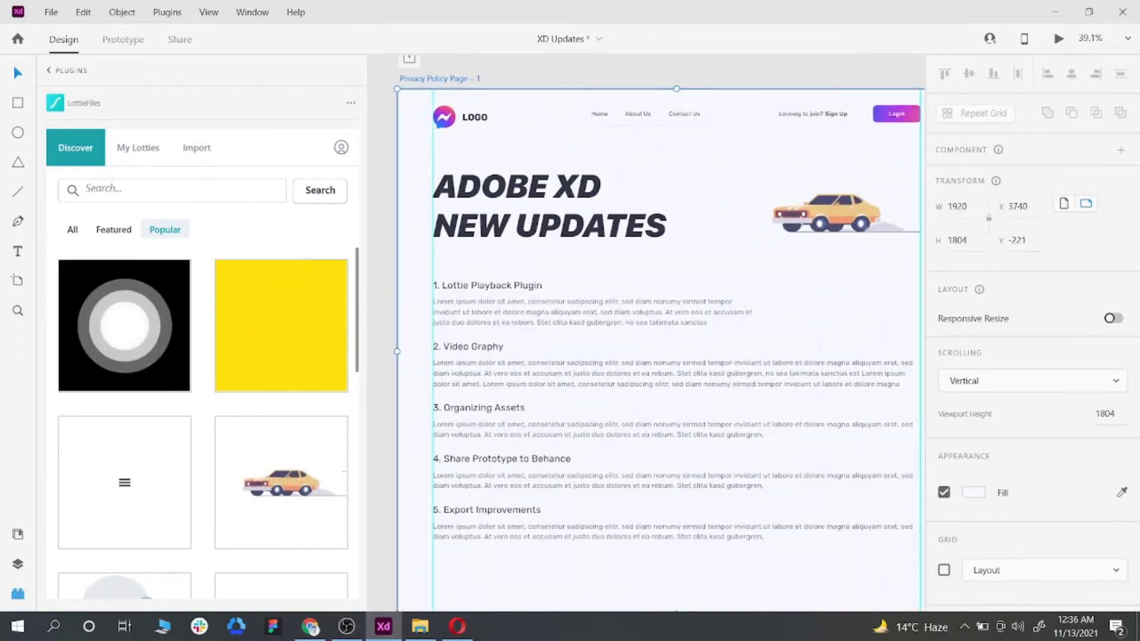
# Step: Replace the car animation on the duplicated artboard with a blank rectangle about 722 × 367 beside the heading
pyautogui.scroll(-2, 828, 213)
pyautogui.click(789, 215)
pyautogui.scroll(4, 789, 215)
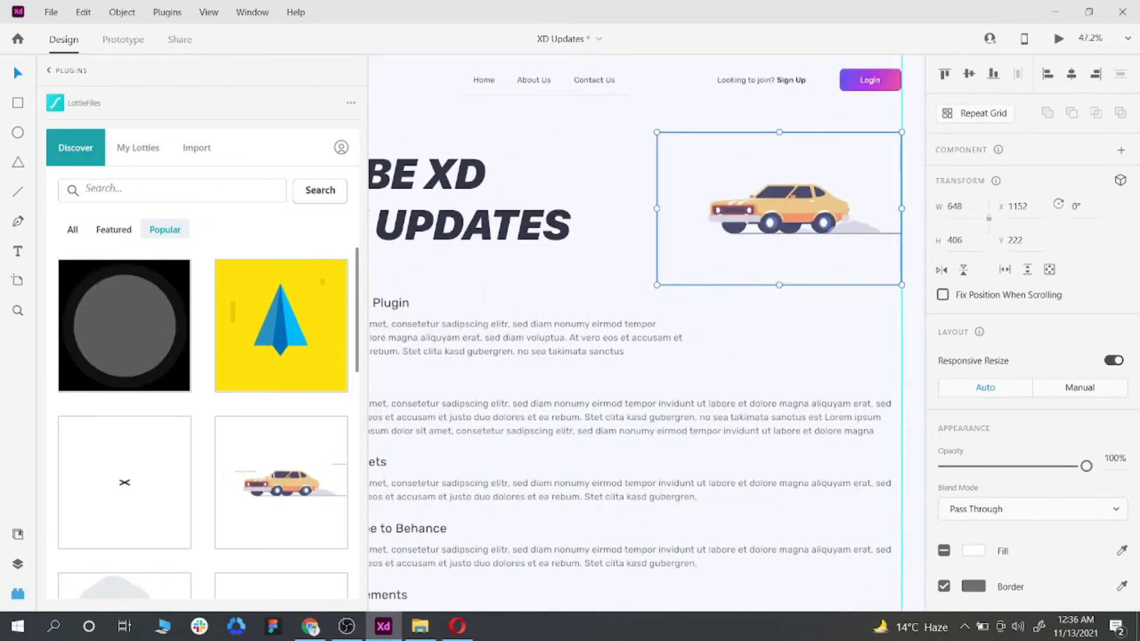
pyautogui.scroll(-3, 775, 214)
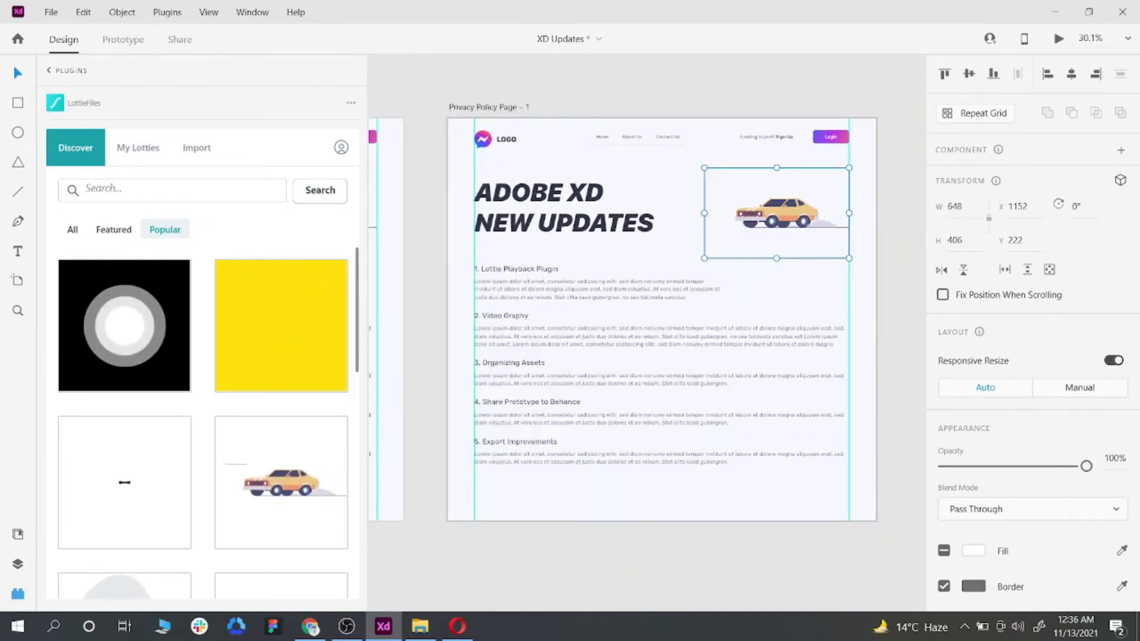
pyautogui.press('Delete')
pyautogui.press('r')
pyautogui.moveTo(687, 183); pyautogui.dragTo(849, 265)
pyautogui.press('v')
pyautogui.press('Escape')
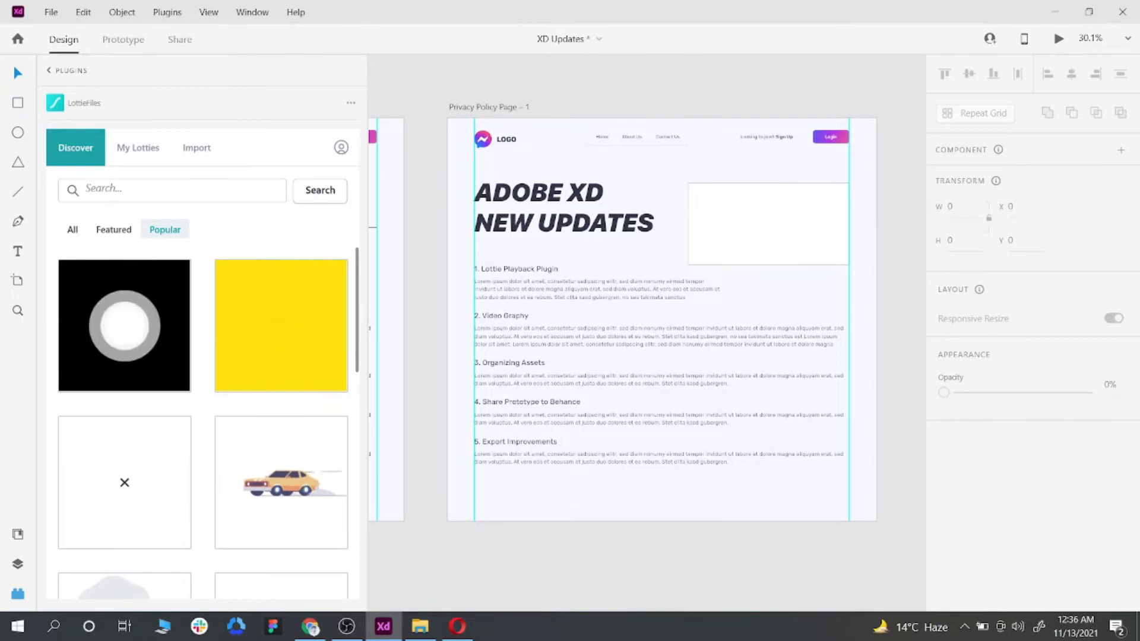
# Step: Hide the plugins list and place the gameplay video from the Downloads folder into the blank rectangle on Privacy Policy Page – 1
pyautogui.hotkey('ctrl', 'shift', 'p')
pyautogui.hscroll(-2, 481, 320)
pyautogui.scroll(3, 330, 169)
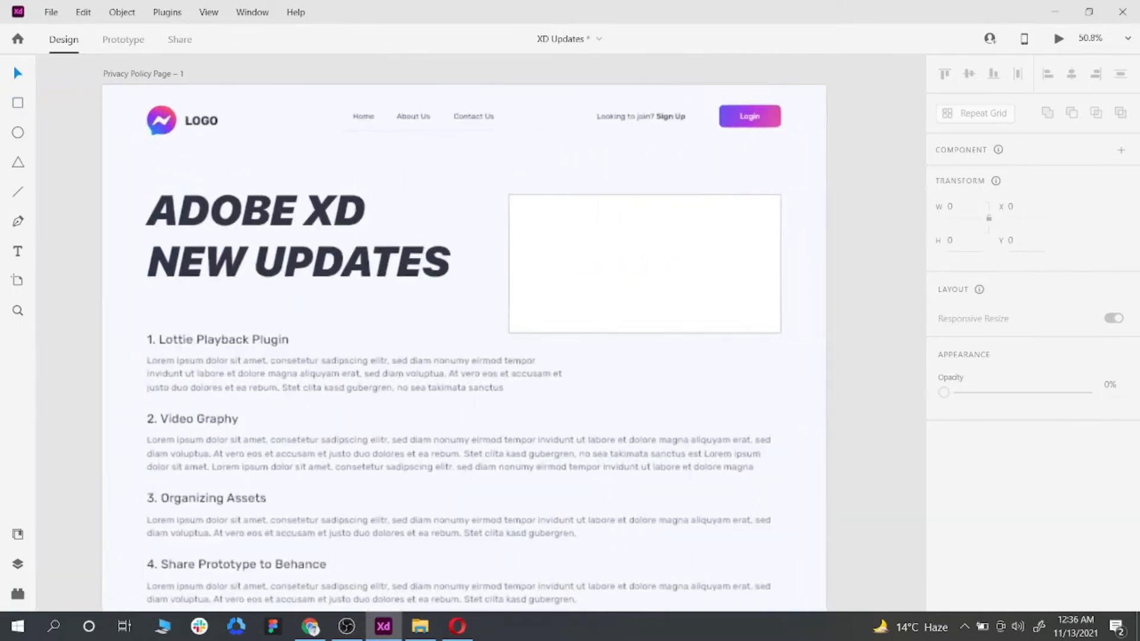
pyautogui.scroll(-4, 601, 265)
pyautogui.scroll(3, 529, 262)
pyautogui.click(611, 264)
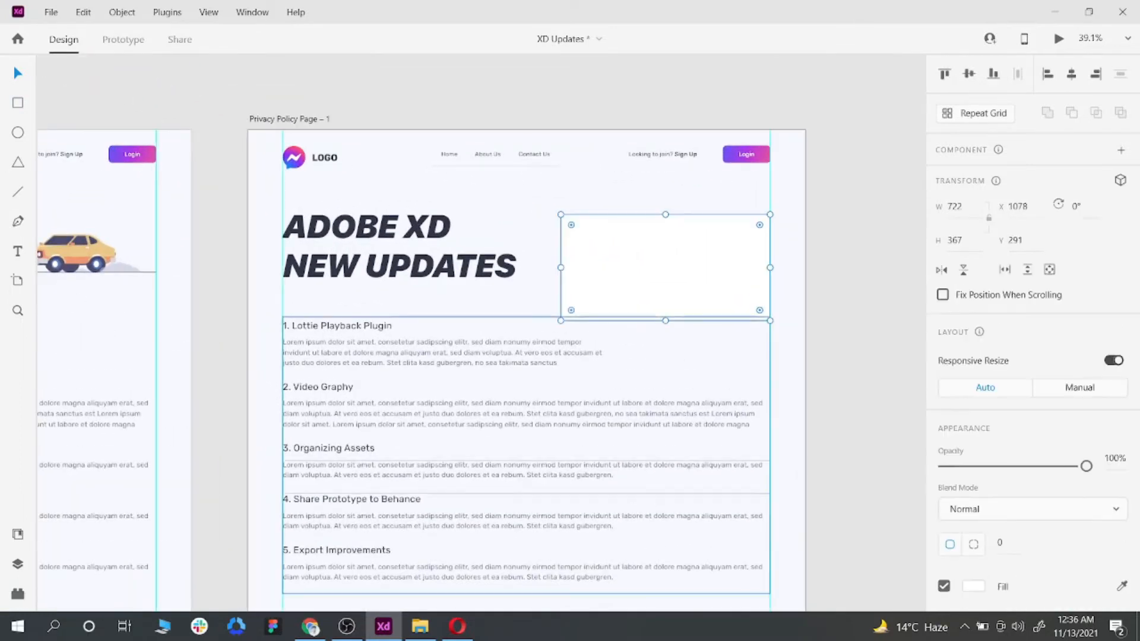
pyautogui.press('Escape')
pyautogui.click(420, 626)
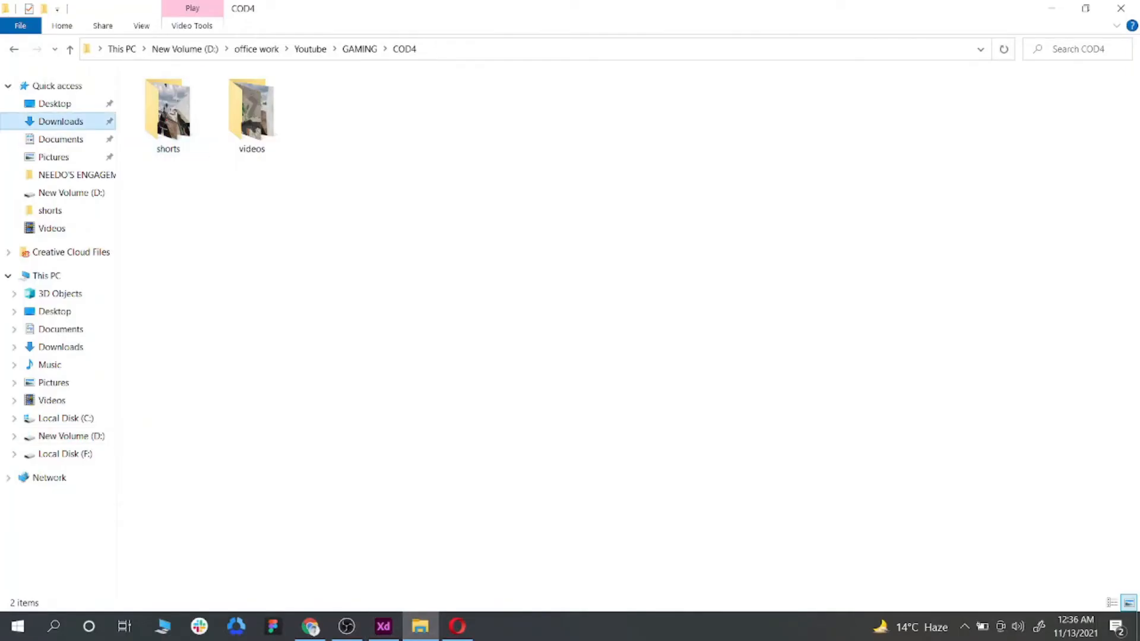
pyautogui.click(61, 121)
pyautogui.moveTo(168, 136); pyautogui.dragTo(591, 237)
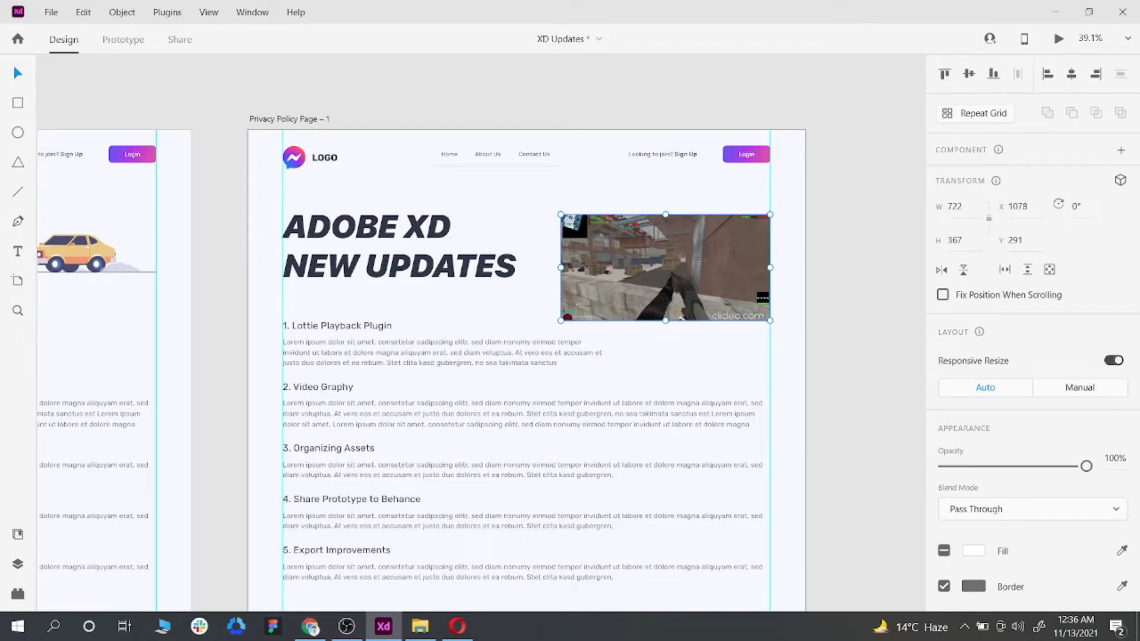
# Step: Examine the blend mode options available for the placed gameplay video
pyautogui.scroll(-3, 1033, 332)
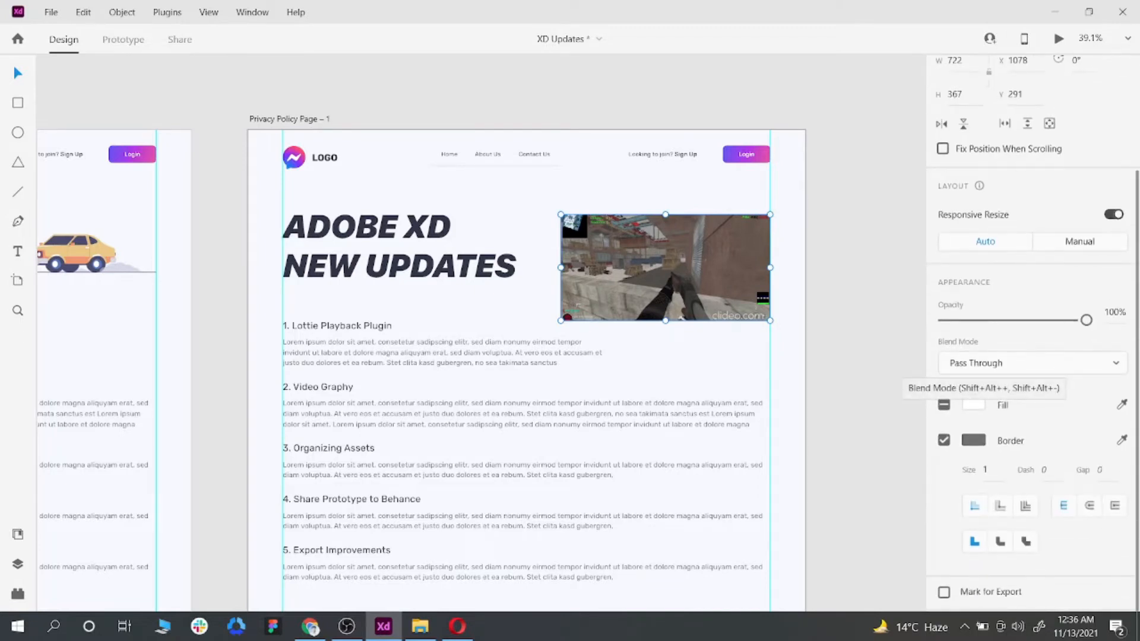
pyautogui.click(1009, 363)
pyautogui.scroll(-3, 1031, 358)
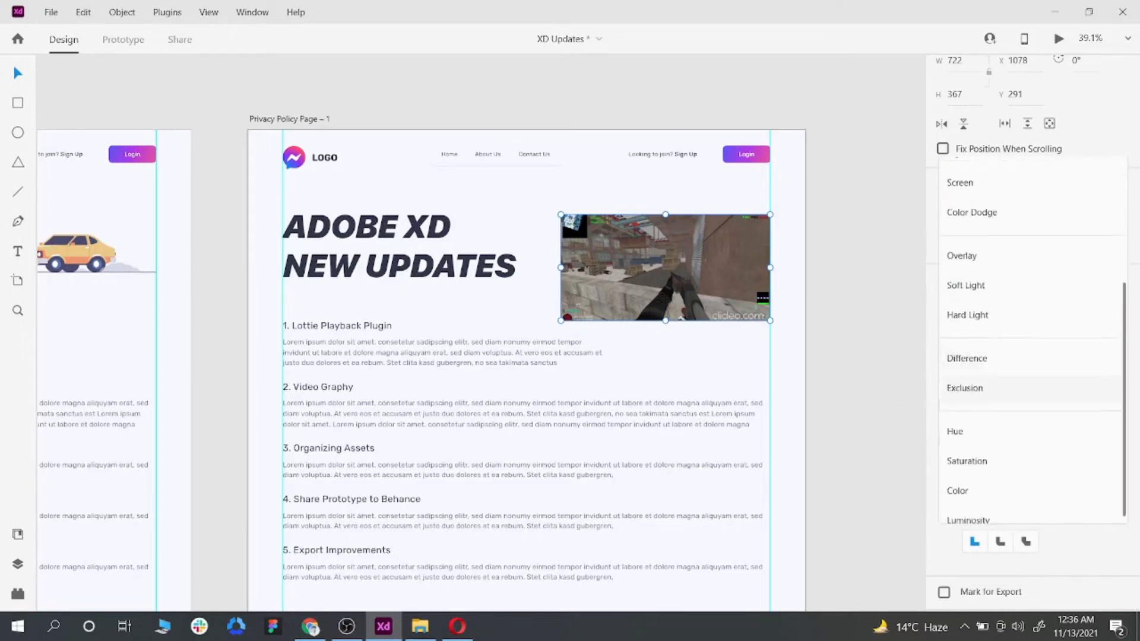
pyautogui.scroll(3, 1031, 404)
pyautogui.press('Escape')
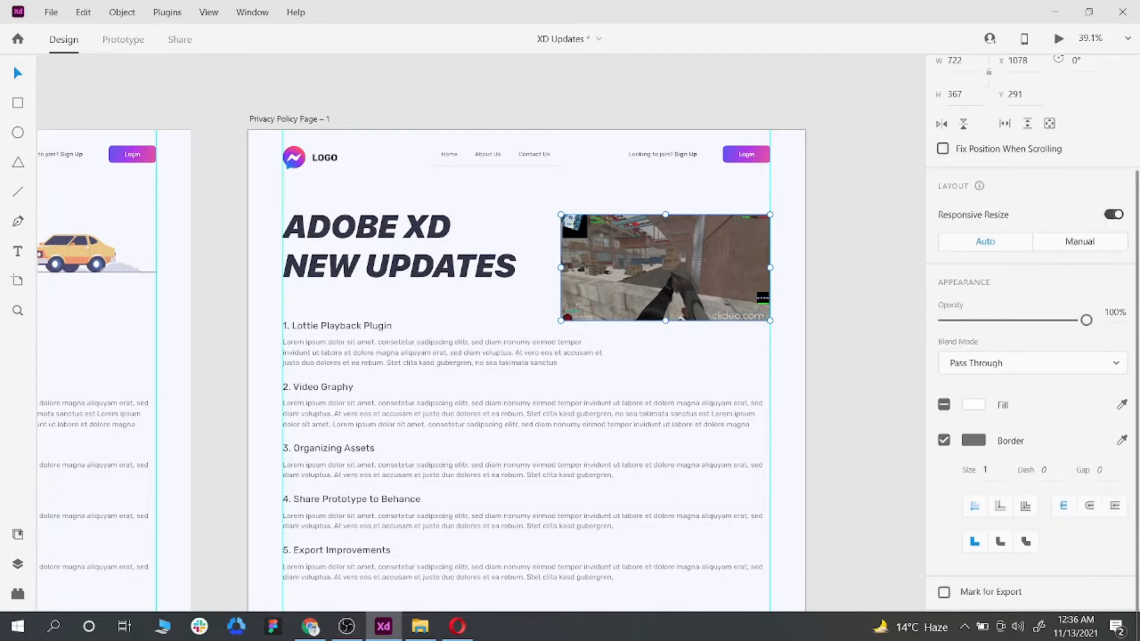
pyautogui.press('Escape')
# Step: Preview the Privacy Policy Page – 1 artboard to watch the gameplay video play, and close the preview
pyautogui.scroll(-3, 424, 141)
pyautogui.click(339, 124)
pyautogui.scroll(3, 340, 130)
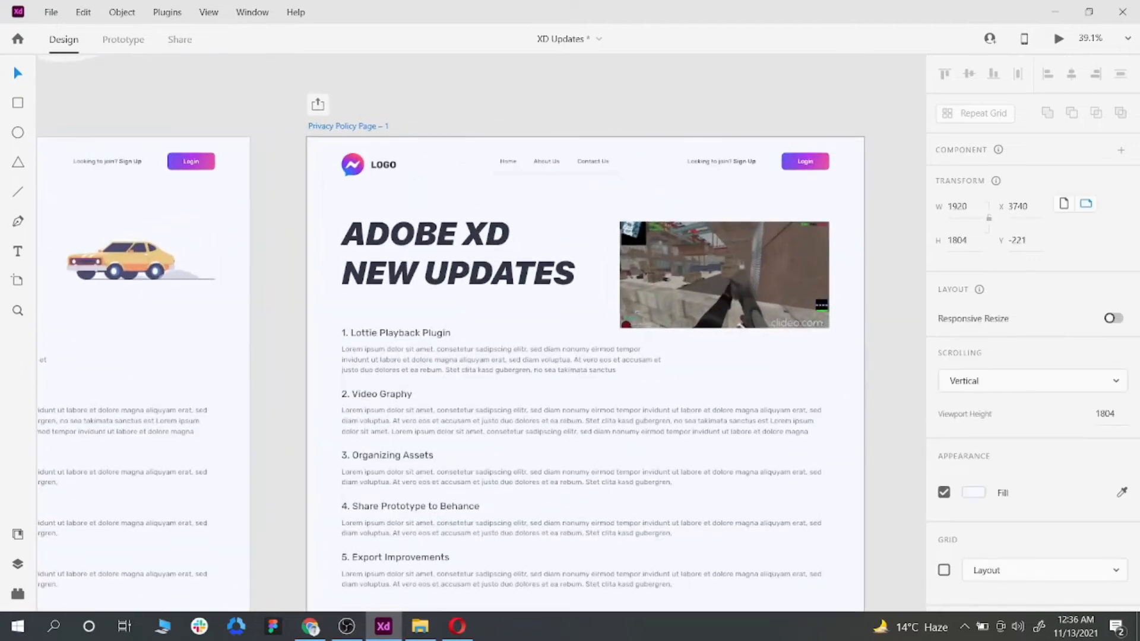
pyautogui.hotkey('ctrl', 'Return')
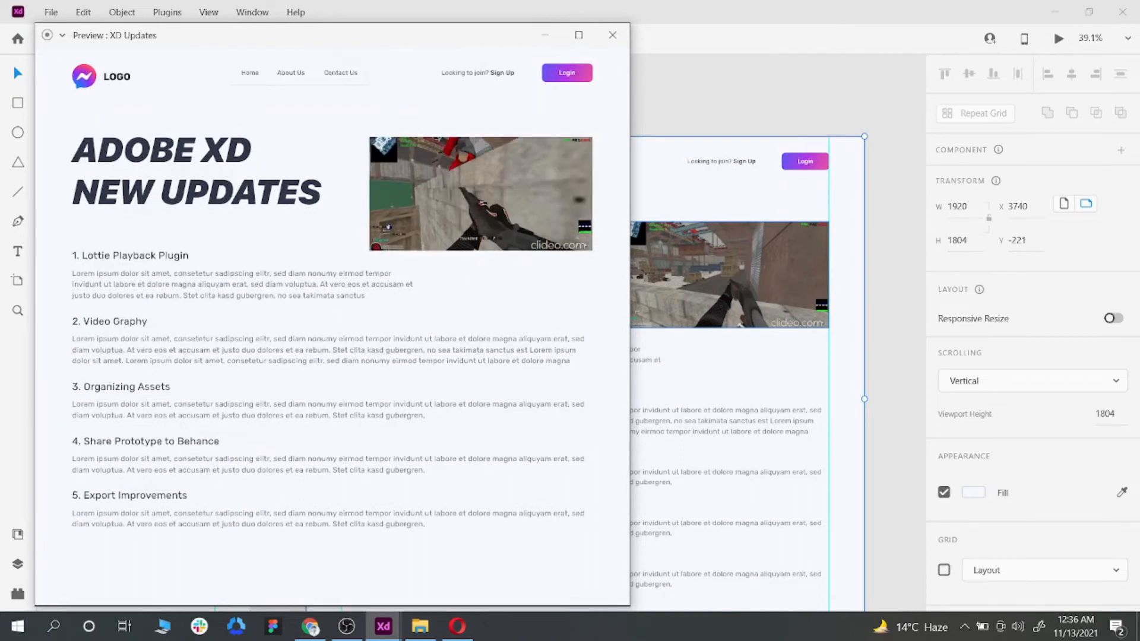
pyautogui.moveTo(461, 41); pyautogui.dragTo(566, 46)
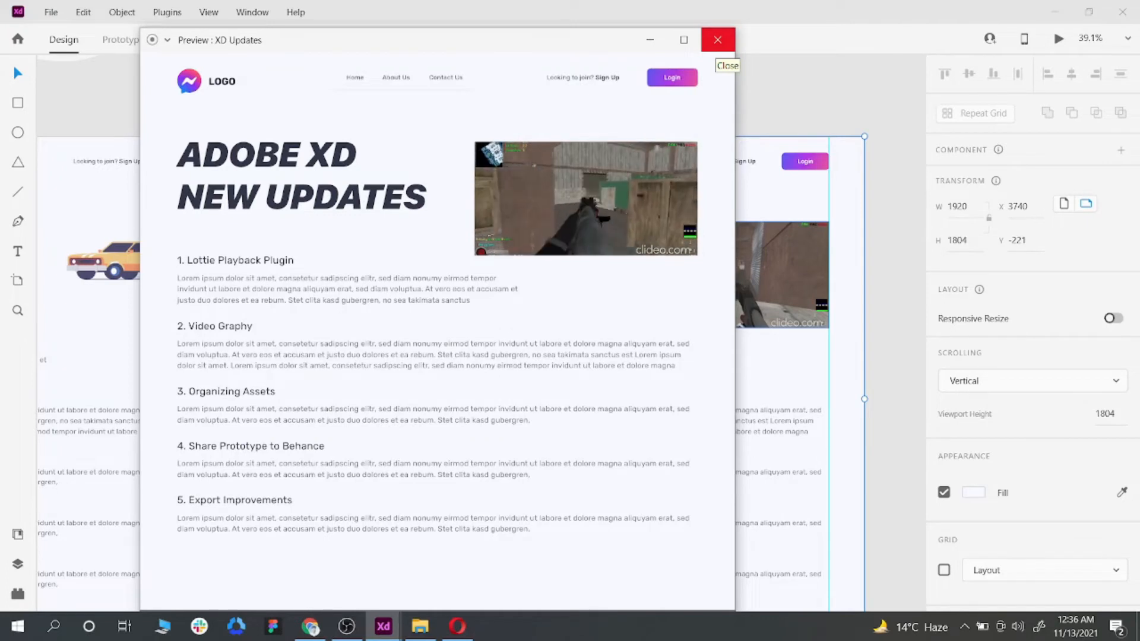
pyautogui.click(717, 40)
pyautogui.scroll(-1, 727, 178)
pyautogui.scroll(-3, 727, 178)
pyautogui.scroll(4, 528, 322)
pyautogui.click(473, 282)
pyautogui.scroll(-3, 473, 281)
pyautogui.scroll(1, 473, 282)
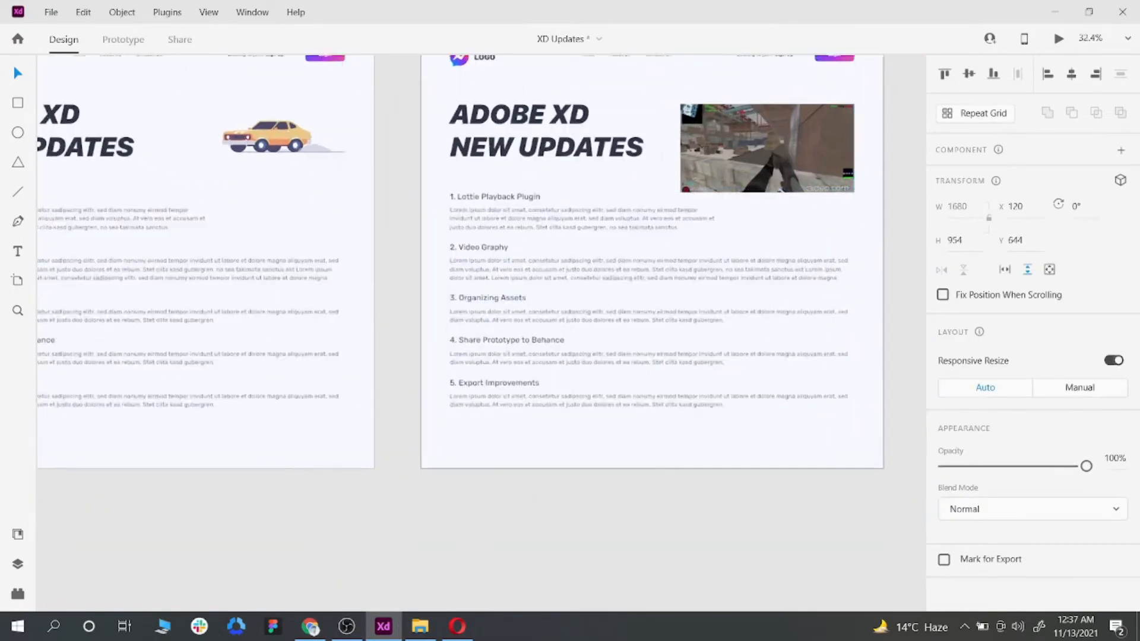
pyautogui.scroll(3, 499, 266)
pyautogui.scroll(-5, 499, 266)
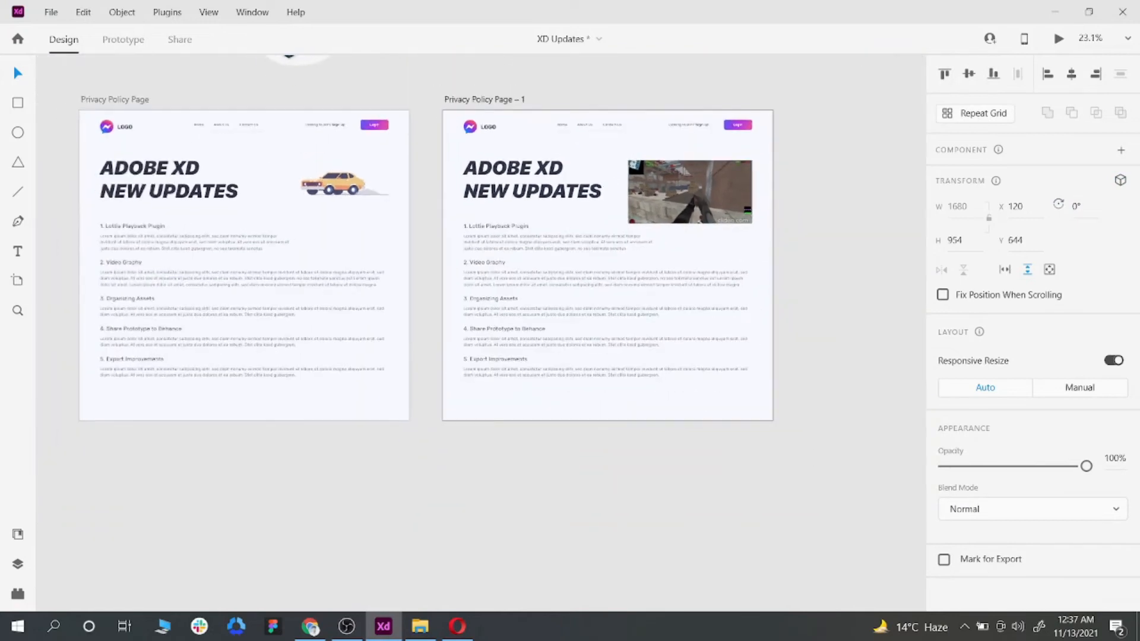
pyautogui.press('Escape')
pyautogui.scroll(1, 509, 267)
pyautogui.scroll(1, 508, 266)
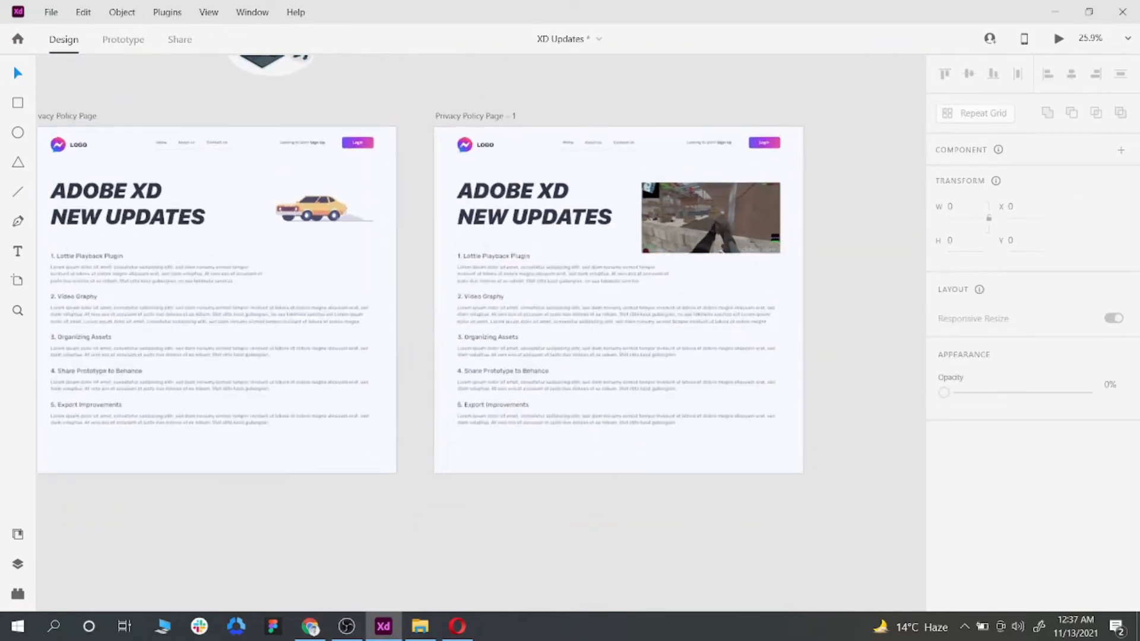
pyautogui.scroll(5, 508, 129)
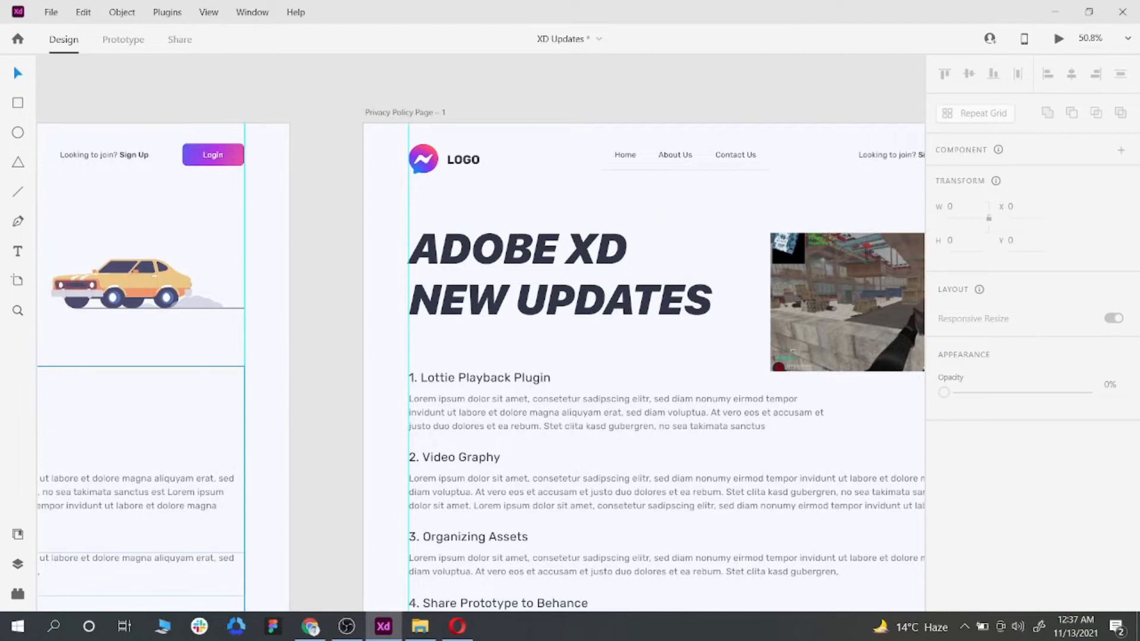
# Step: Show the document assets and group the gradient and #303548 color swatches under the name Primary Colors
pyautogui.hotkey('ctrl', 'shift', 'y')
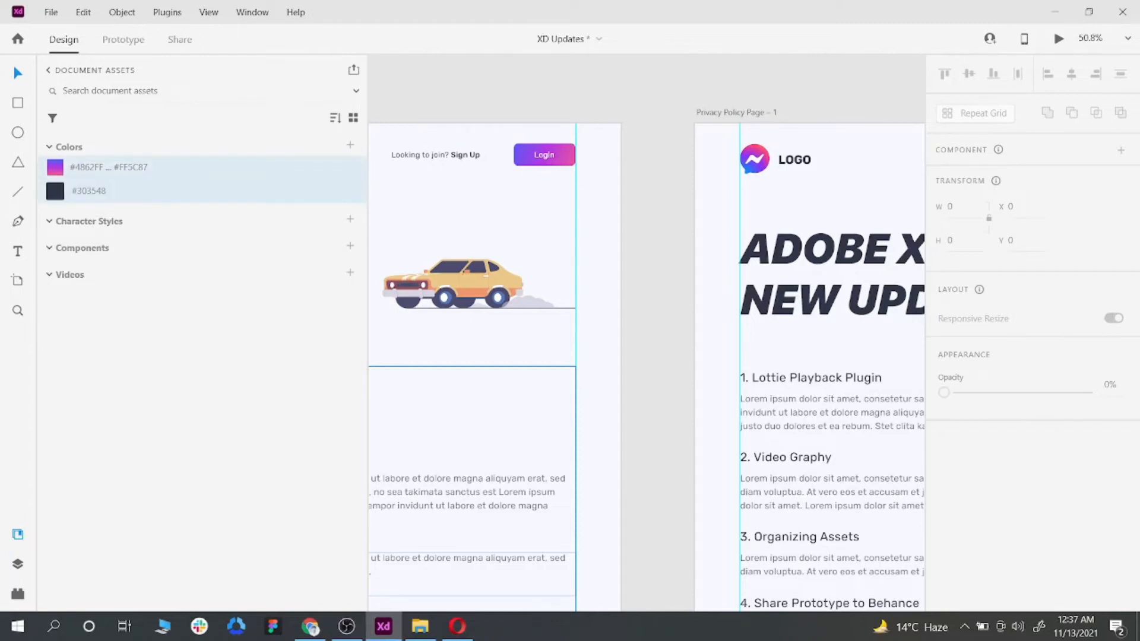
pyautogui.rightClick(121, 172)
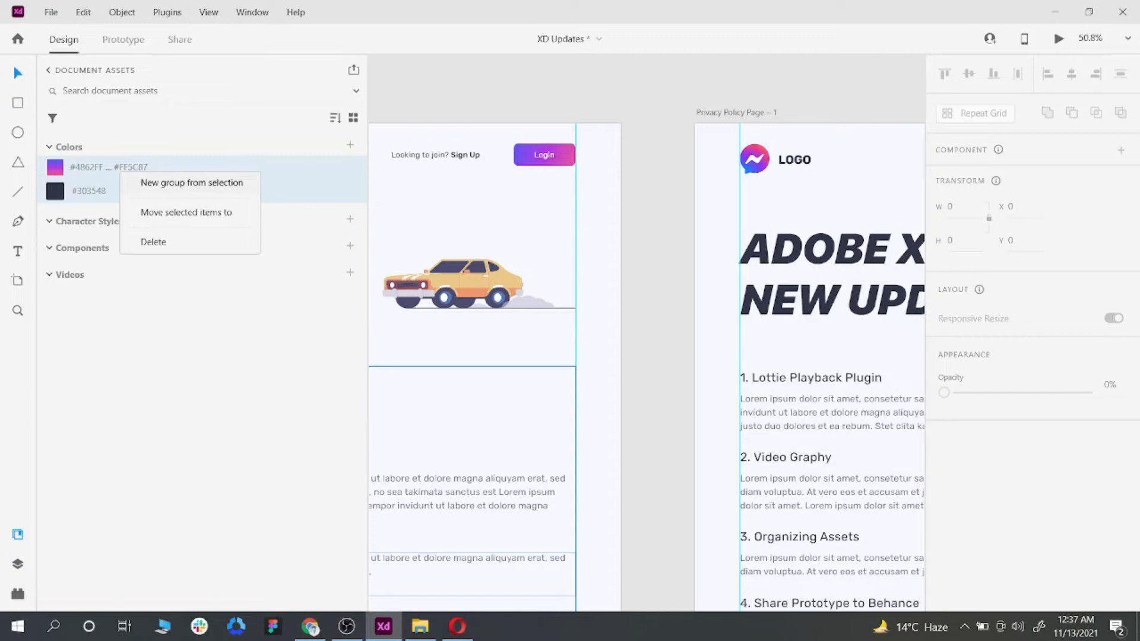
pyautogui.click(191, 182)
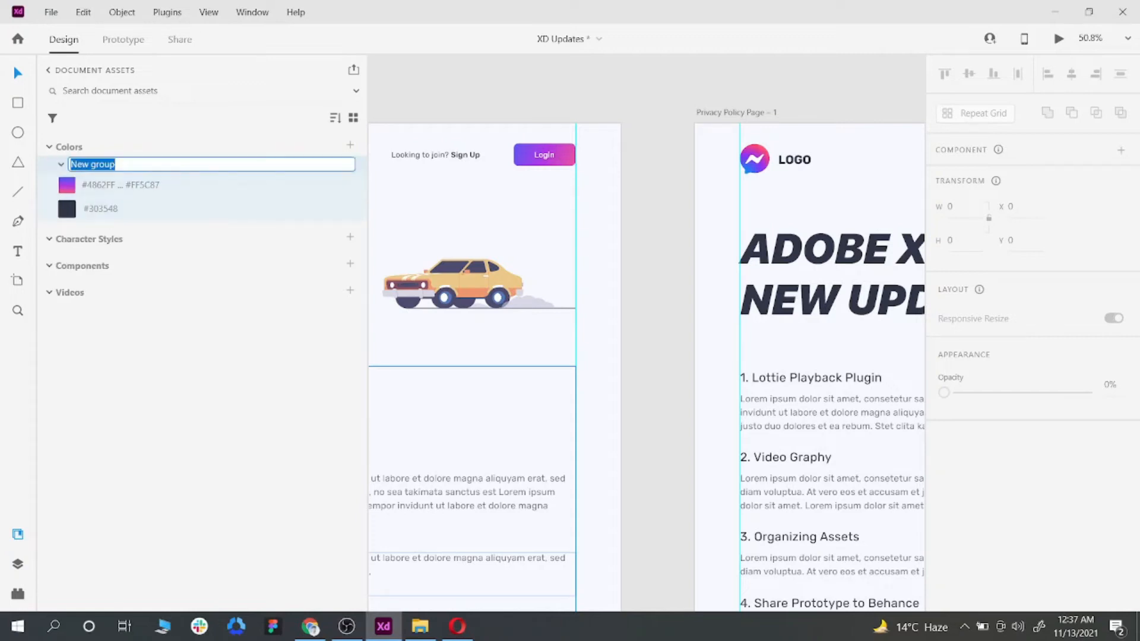
pyautogui.write('Primary Colors')
pyautogui.press('Return')
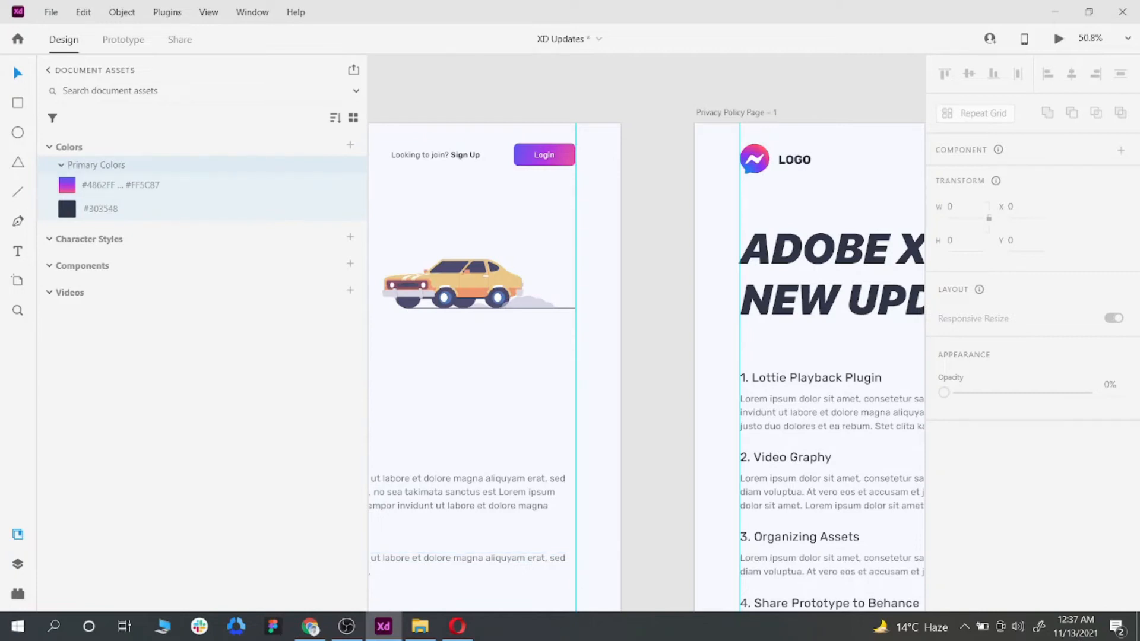
# Step: Turn the car animation on Privacy Policy Page into a component
pyautogui.hscroll(-3, 647, 362)
pyautogui.scroll(-3, 393, 183)
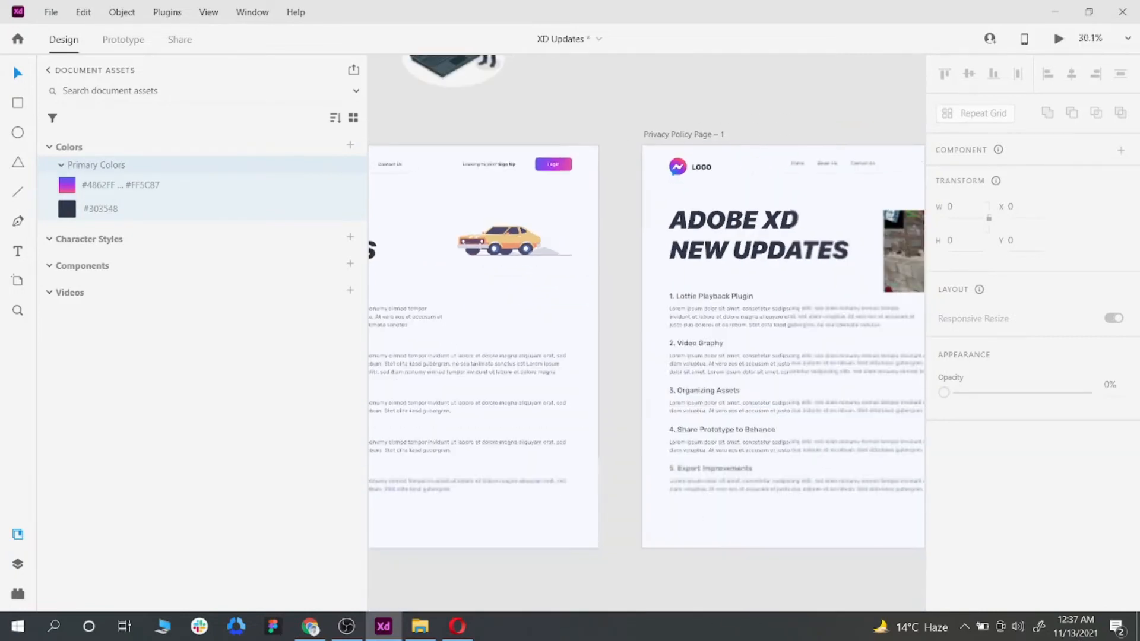
pyautogui.hscroll(-1, 393, 183)
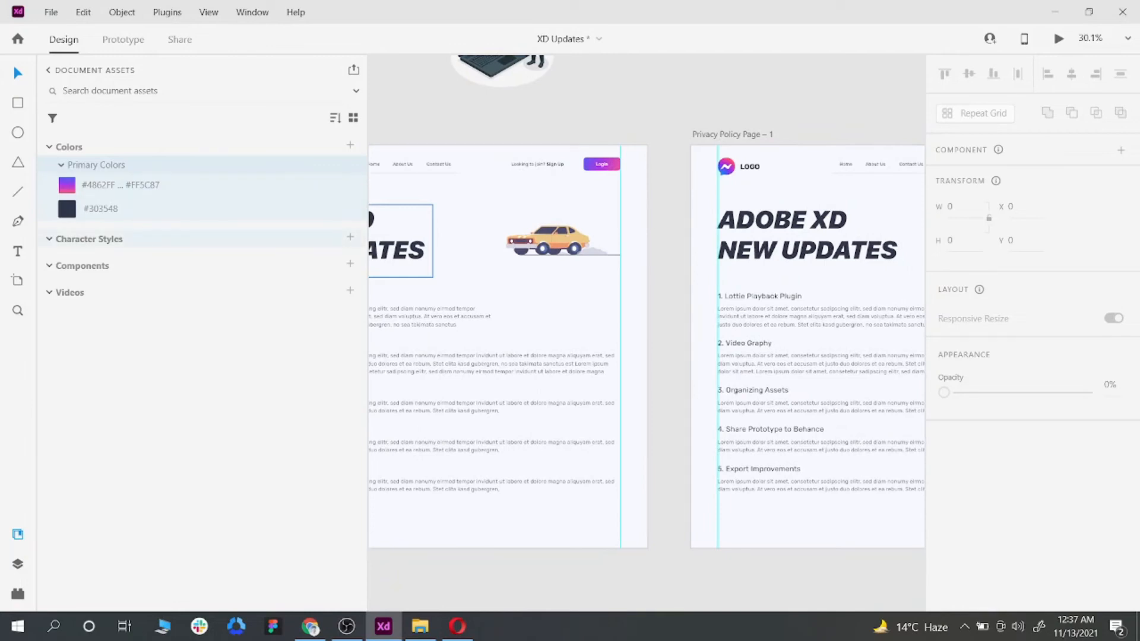
pyautogui.hscroll(-1, 549, 241)
pyautogui.click(597, 240)
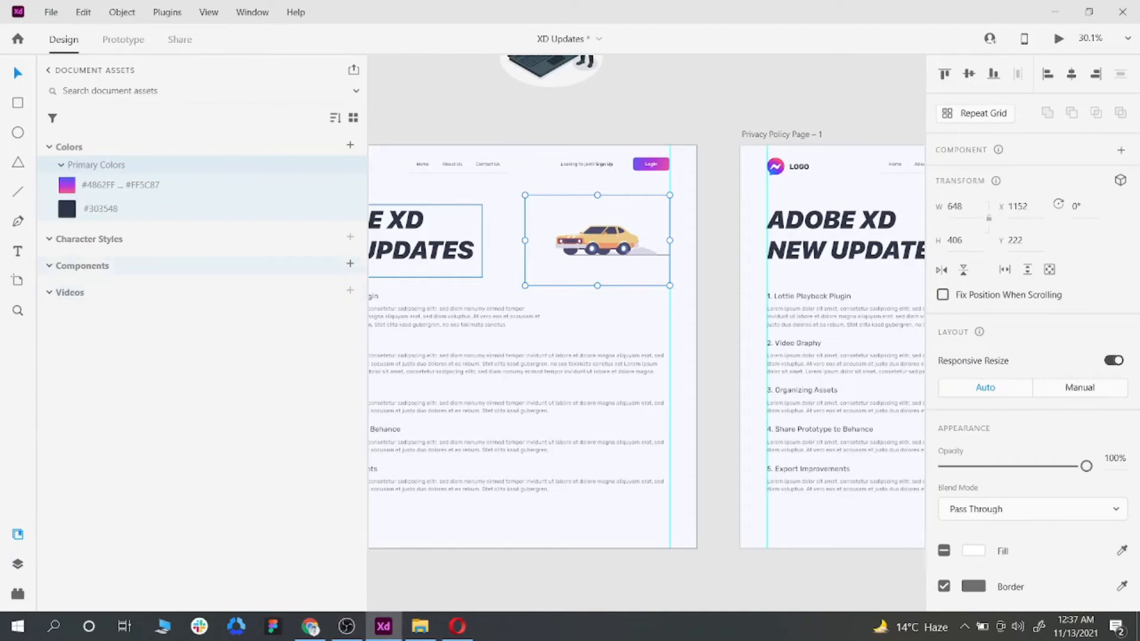
pyautogui.hotkey('ctrl', 'k')
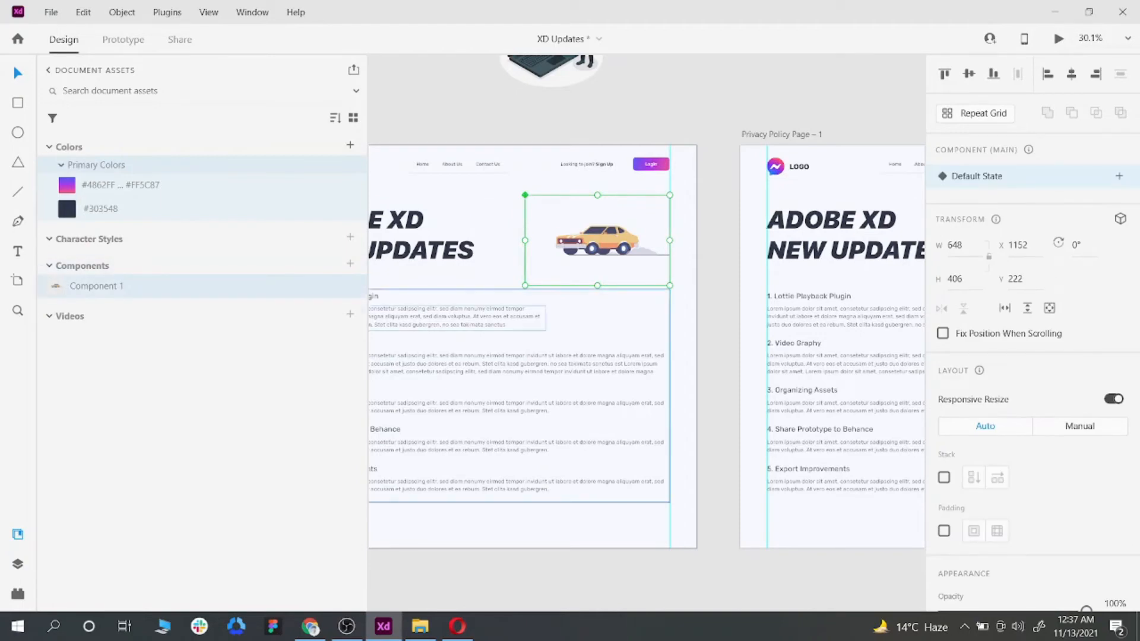
# Step: Turn the gameplay video on Privacy Policy Page – 1 into a component
pyautogui.hscroll(3, 831, 250)
pyautogui.click(861, 251)
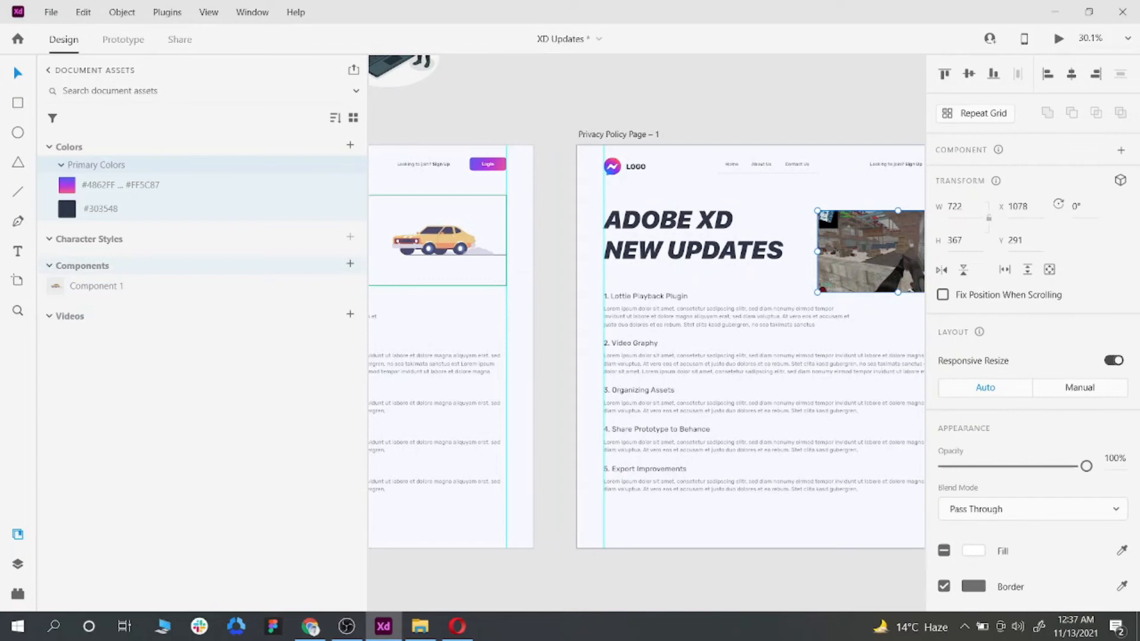
pyautogui.hotkey('ctrl', 'k')
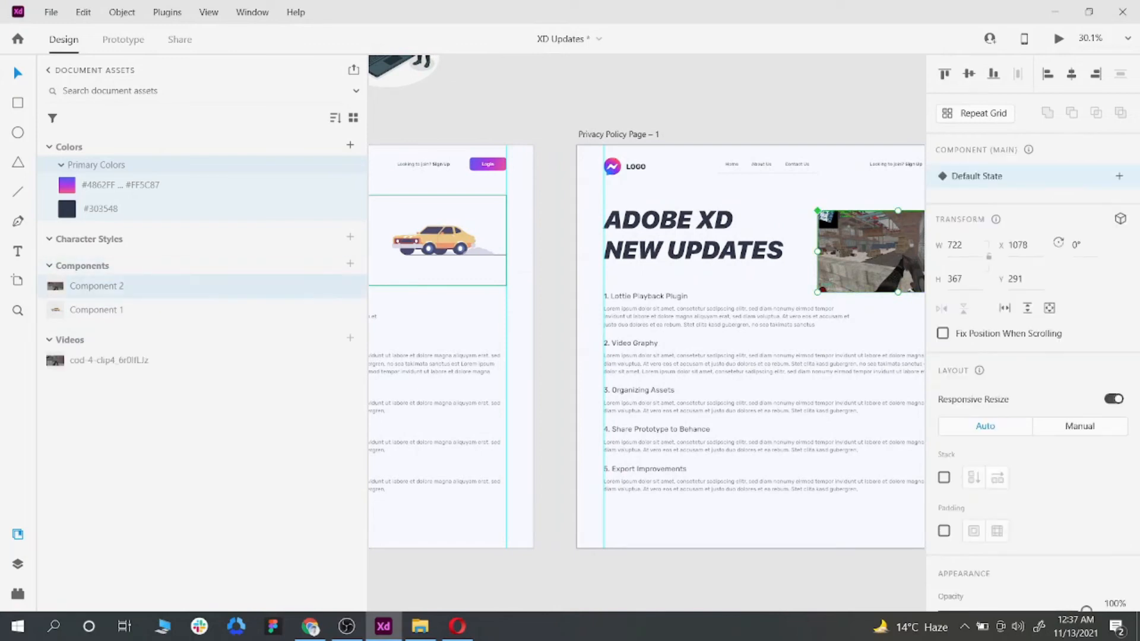
# Step: Group the car and video components in the document assets under the name my components
pyautogui.rightClick(104, 290)
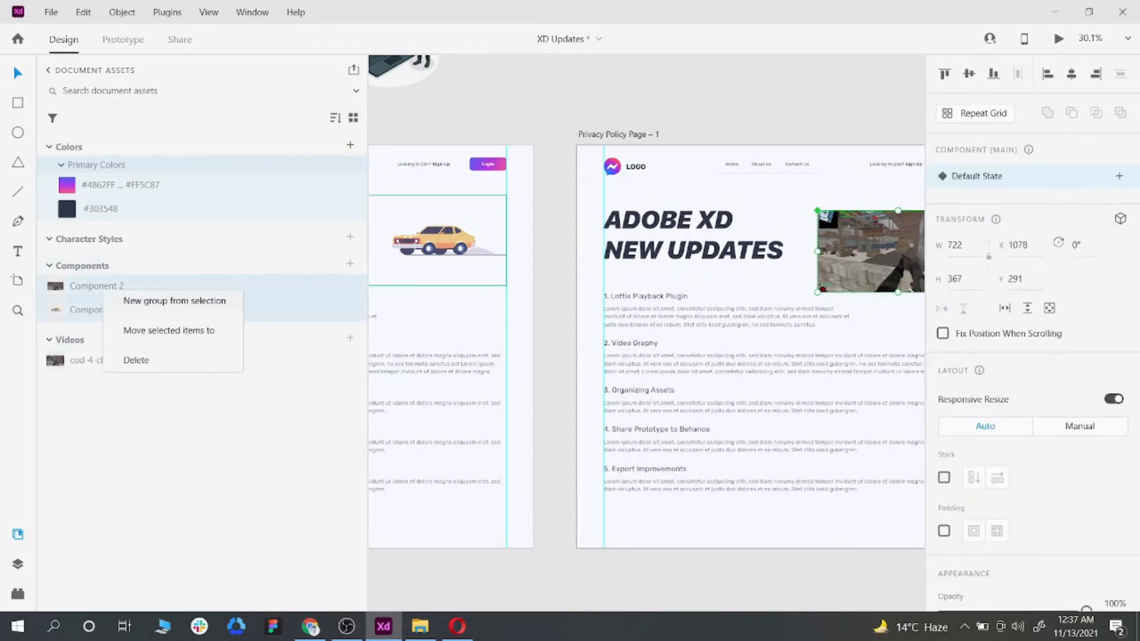
pyautogui.click(178, 297)
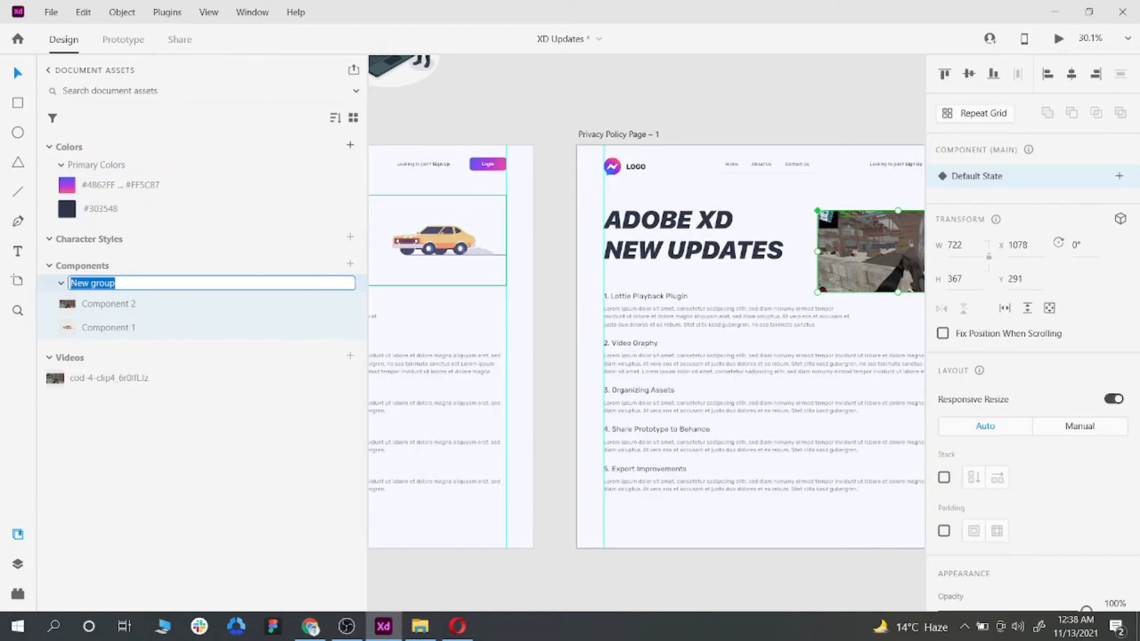
pyautogui.write('my components')
pyautogui.press('Return')
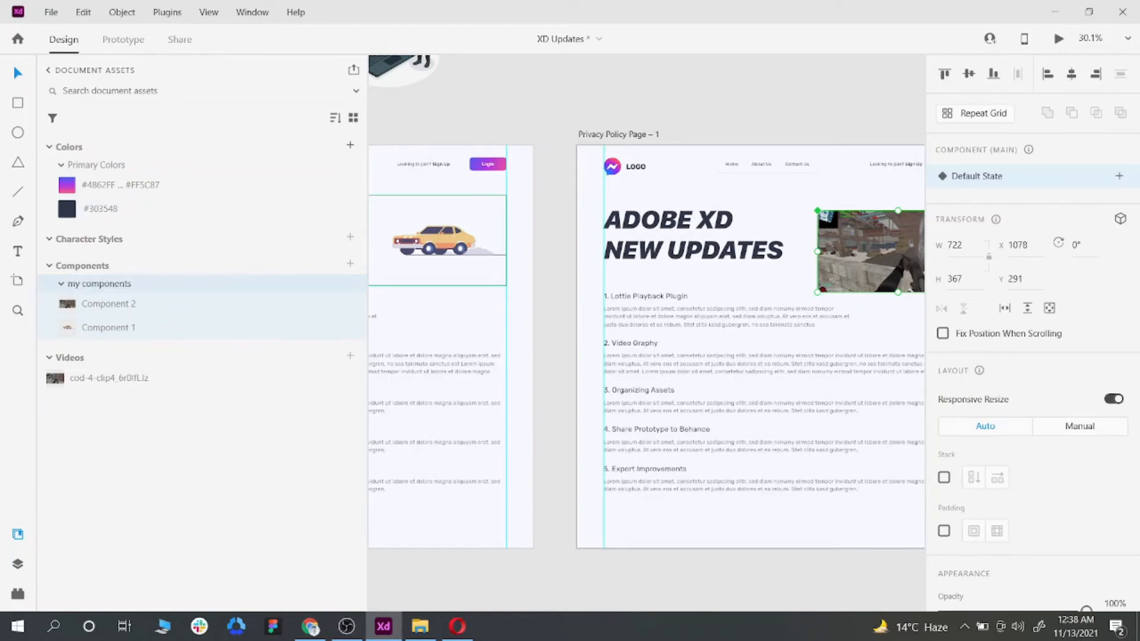
pyautogui.press('Escape')
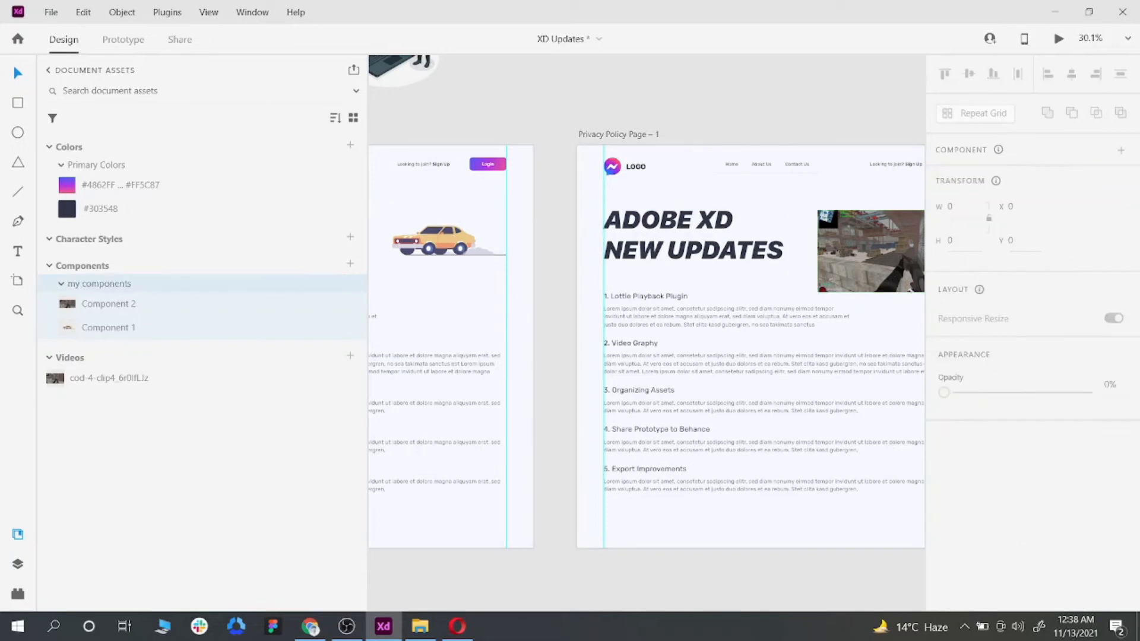
pyautogui.scroll(-3, 435, 292)
pyautogui.scroll(3, 613, 392)
pyautogui.scroll(-2, 536, 366)
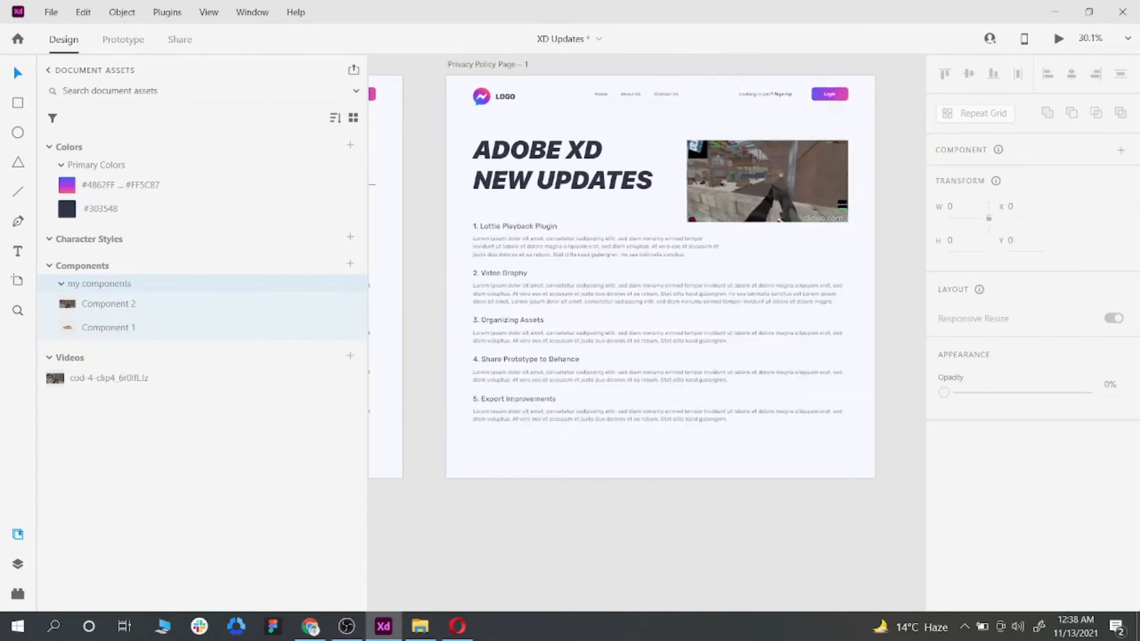
pyautogui.scroll(-1, 590, 339)
pyautogui.scroll(2, 590, 338)
pyautogui.scroll(-3, 590, 338)
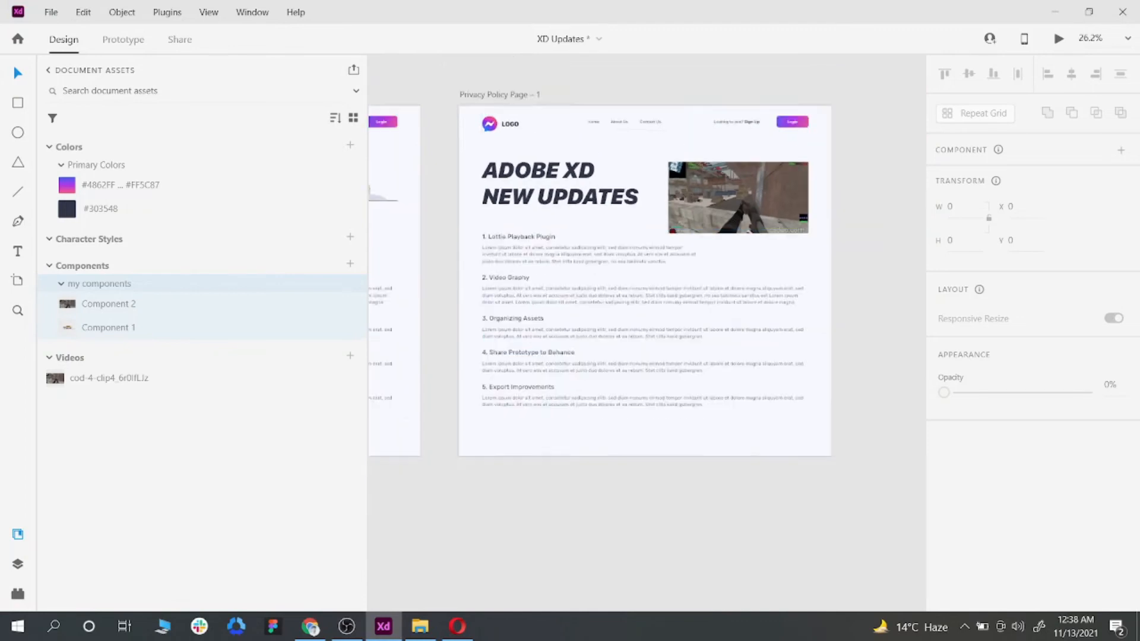
pyautogui.hscroll(-3, 590, 338)
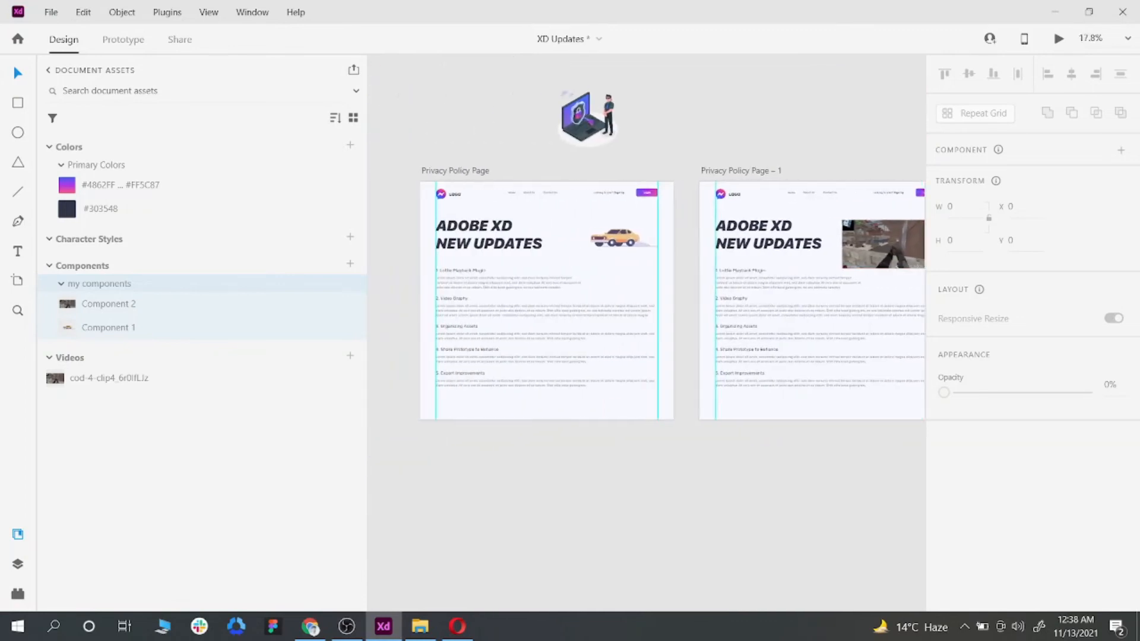
# Step: Link the Login button on Privacy Policy Page to Privacy Policy Page – 1 with a Tap-triggered Dissolve transition
pyautogui.click(454, 170)
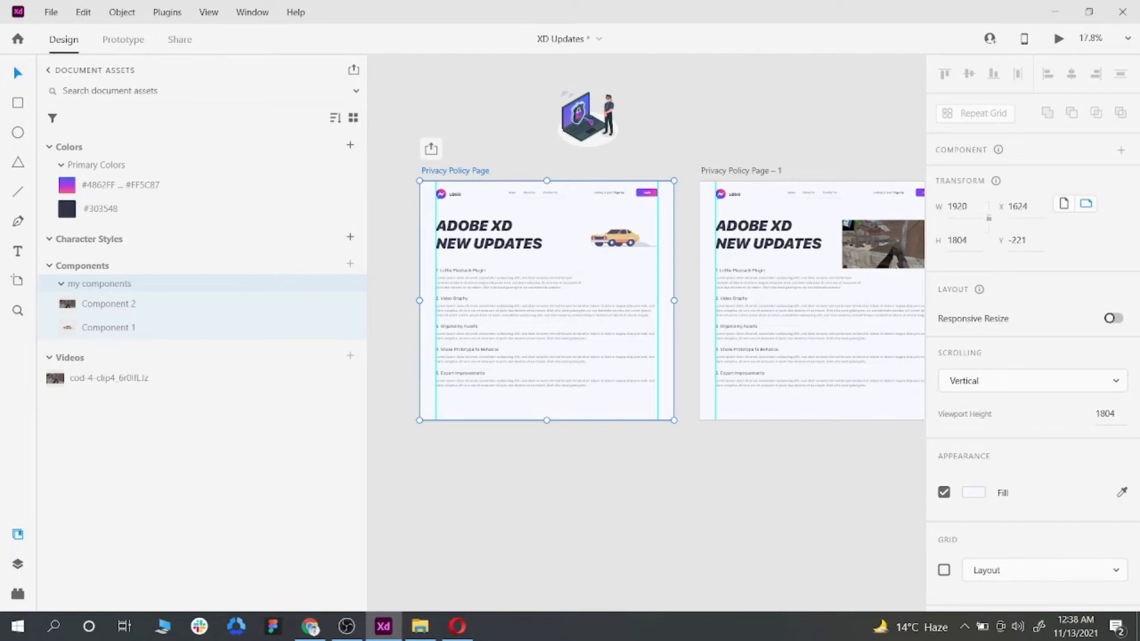
pyautogui.scroll(4, 641, 187)
pyautogui.click(656, 196)
pyautogui.scroll(-2, 660, 199)
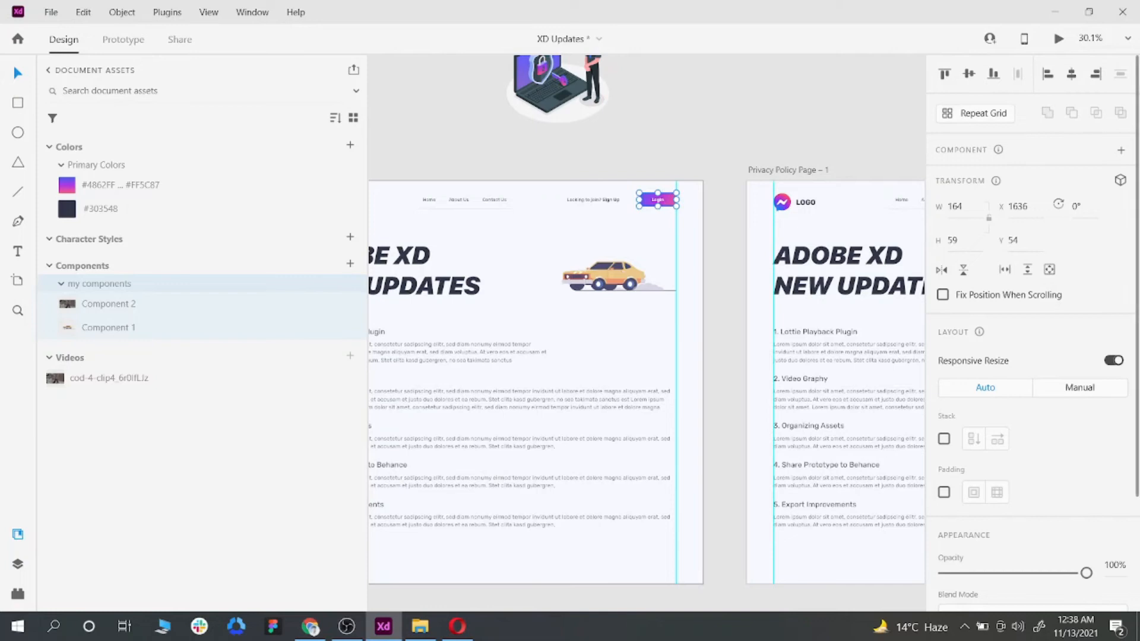
pyautogui.hotkey('ctrl', 'Tab')
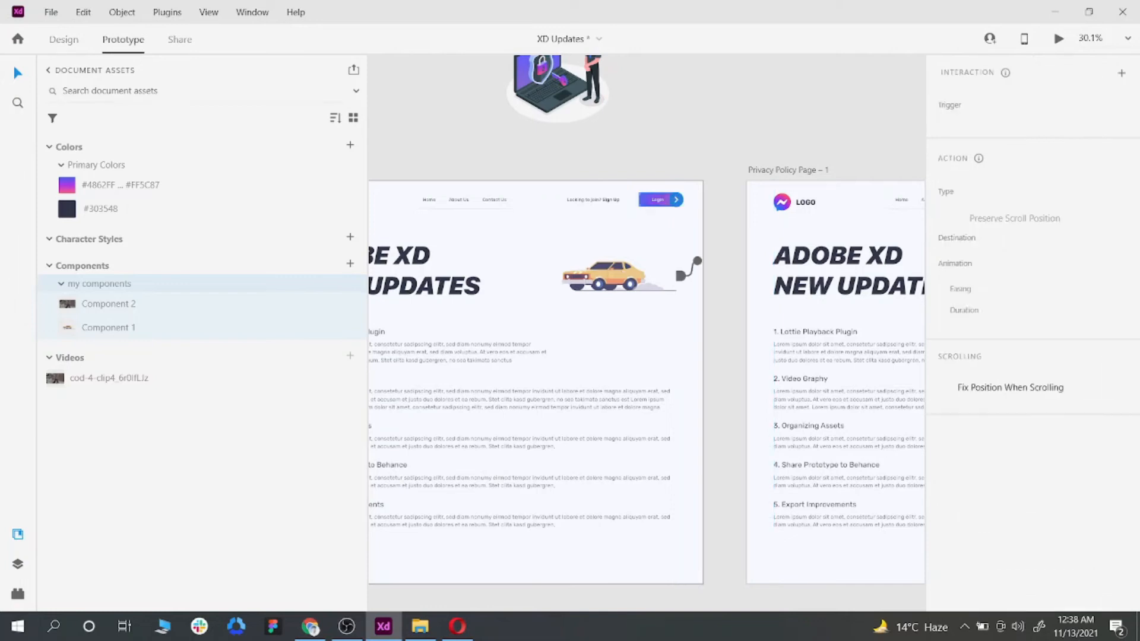
pyautogui.moveTo(676, 199); pyautogui.dragTo(769, 296)
# Step: Link the Login button on Privacy Policy Page – 1 back to Privacy Policy Page with a Tap-triggered Dissolve transition
pyautogui.hscroll(5, 653, 285)
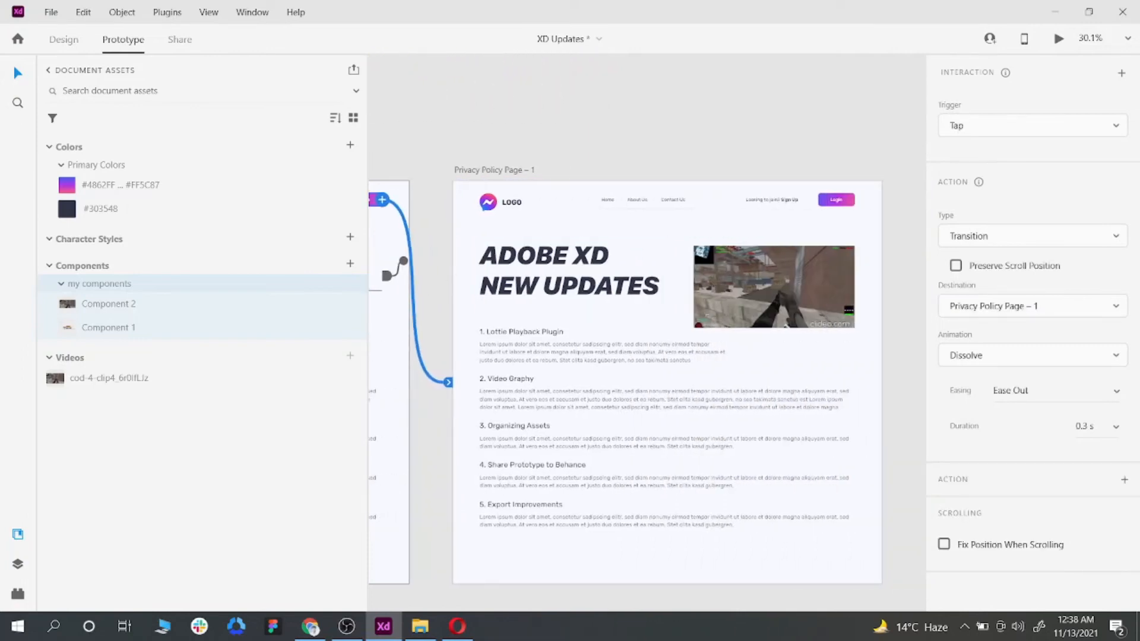
pyautogui.click(836, 199)
pyautogui.scroll(-4, 852, 196)
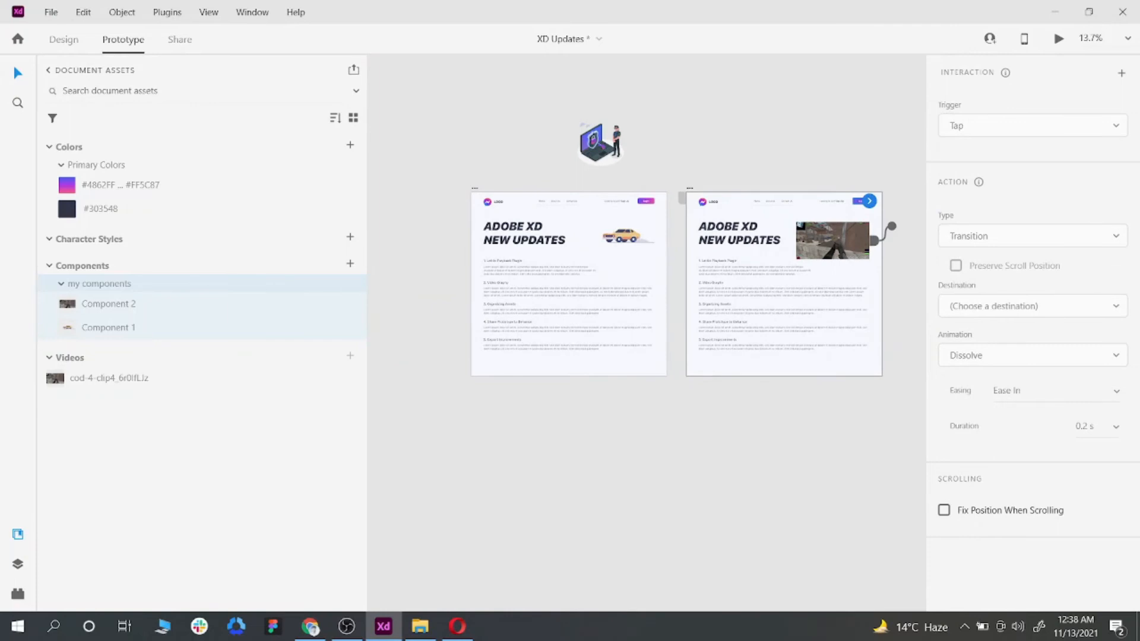
pyautogui.moveTo(892, 226); pyautogui.dragTo(590, 270)
pyautogui.scroll(2, 593, 273)
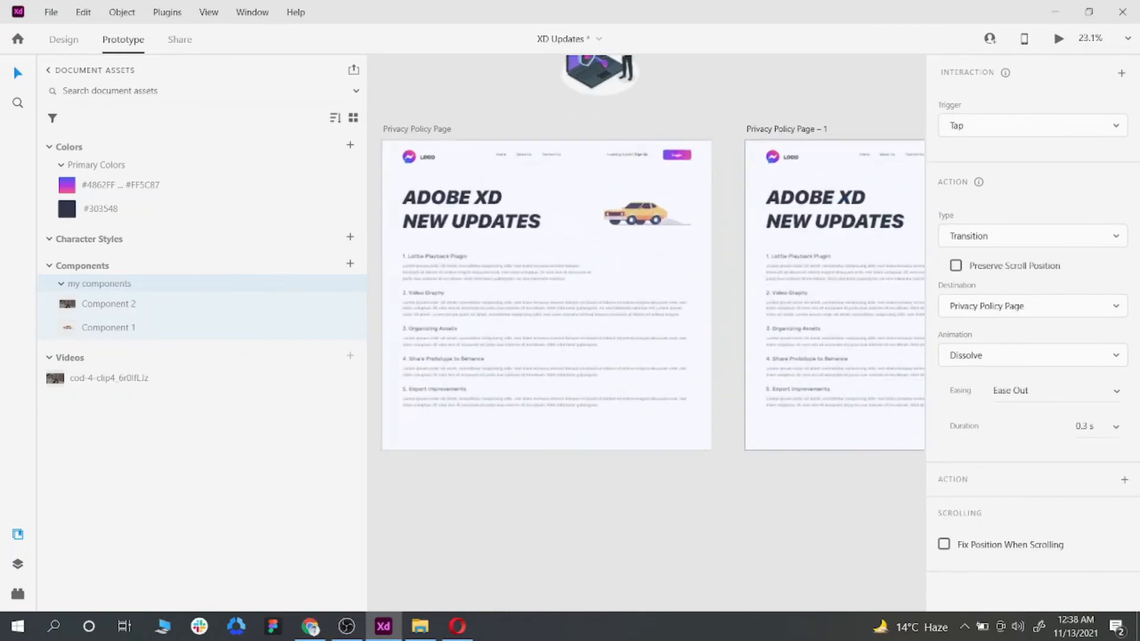
pyautogui.hotkey('ctrl', 'z')
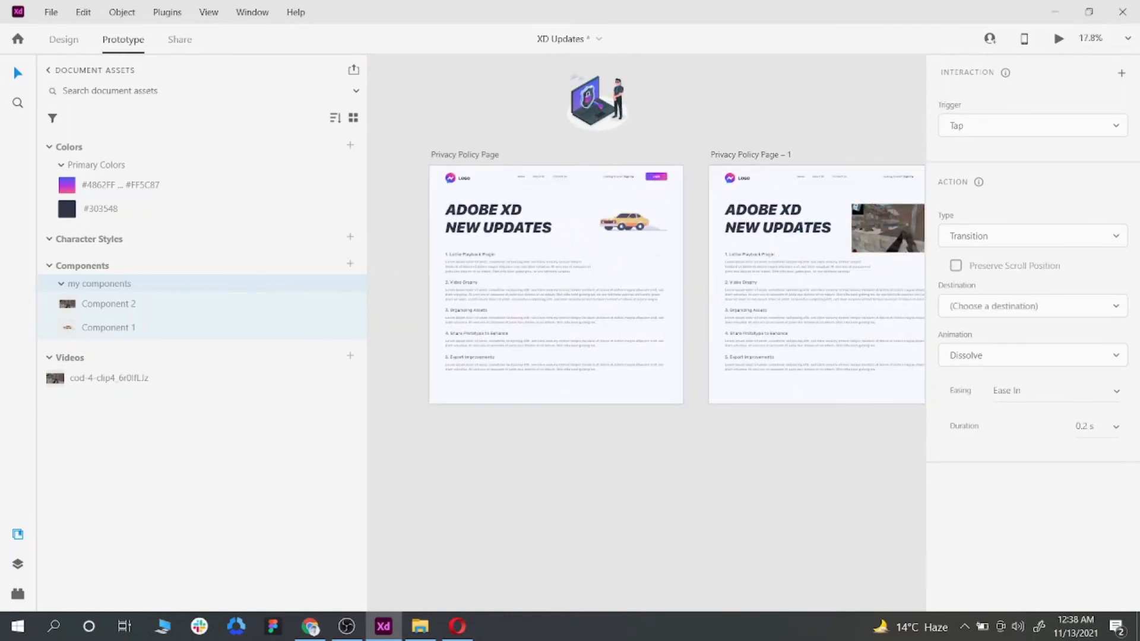
pyautogui.scroll(1, 676, 246)
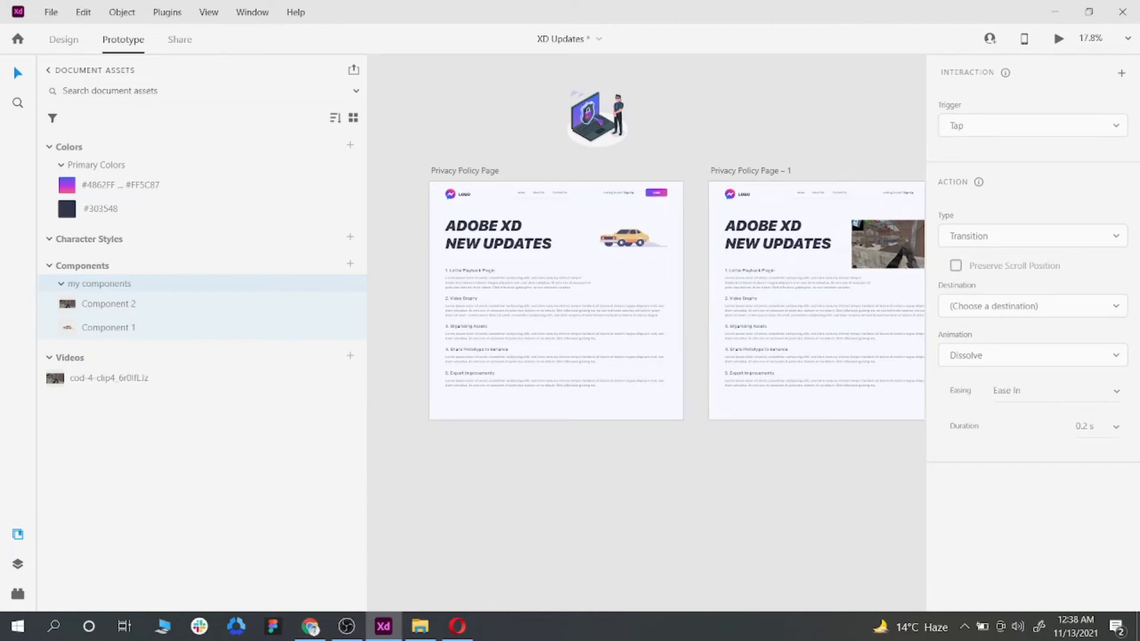
# Step: Return to the design workspace and review the feature list on Privacy Policy Page down to Export Improvements
pyautogui.hotkey('ctrl', 'Tab')
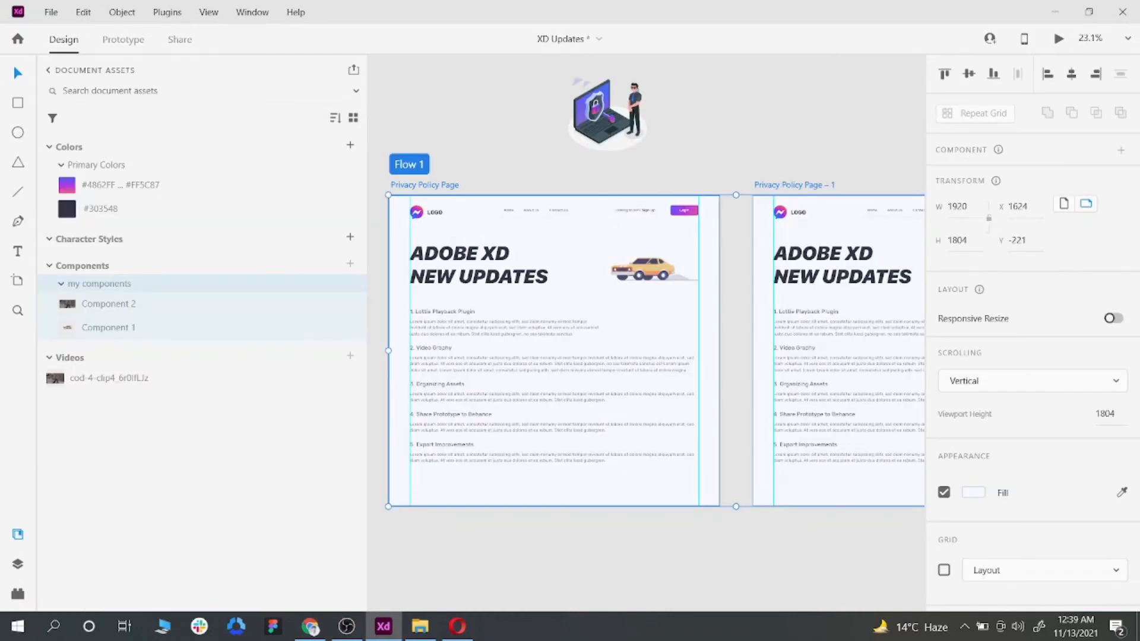
pyautogui.scroll(-1, 447, 437)
pyautogui.scroll(4, 447, 437)
pyautogui.scroll(-2, 622, 426)
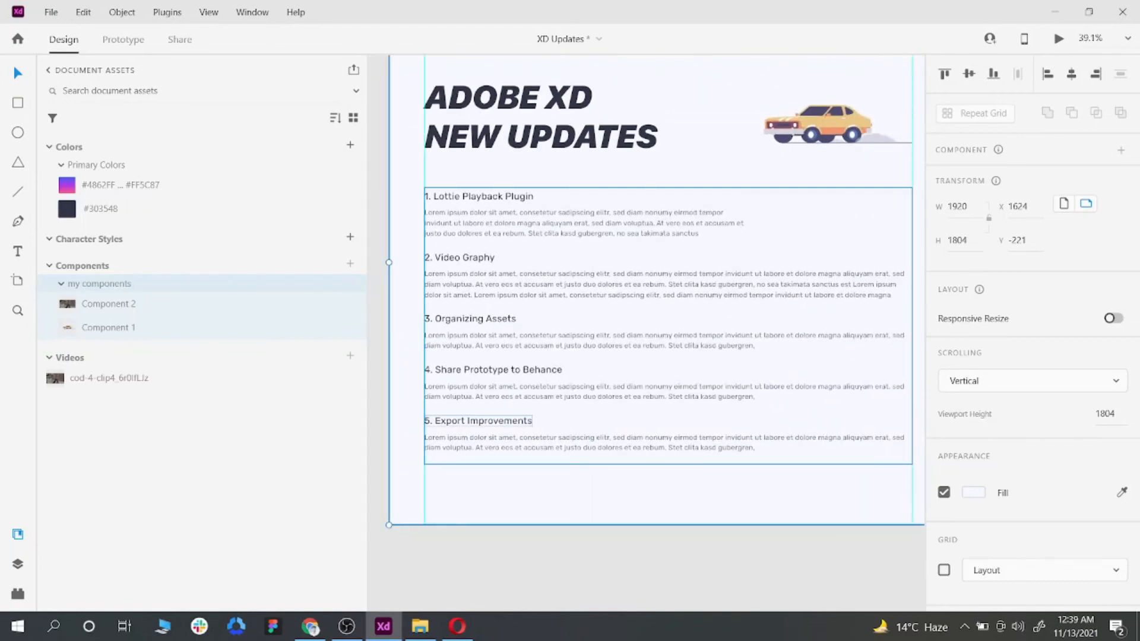
pyautogui.scroll(-3, 531, 433)
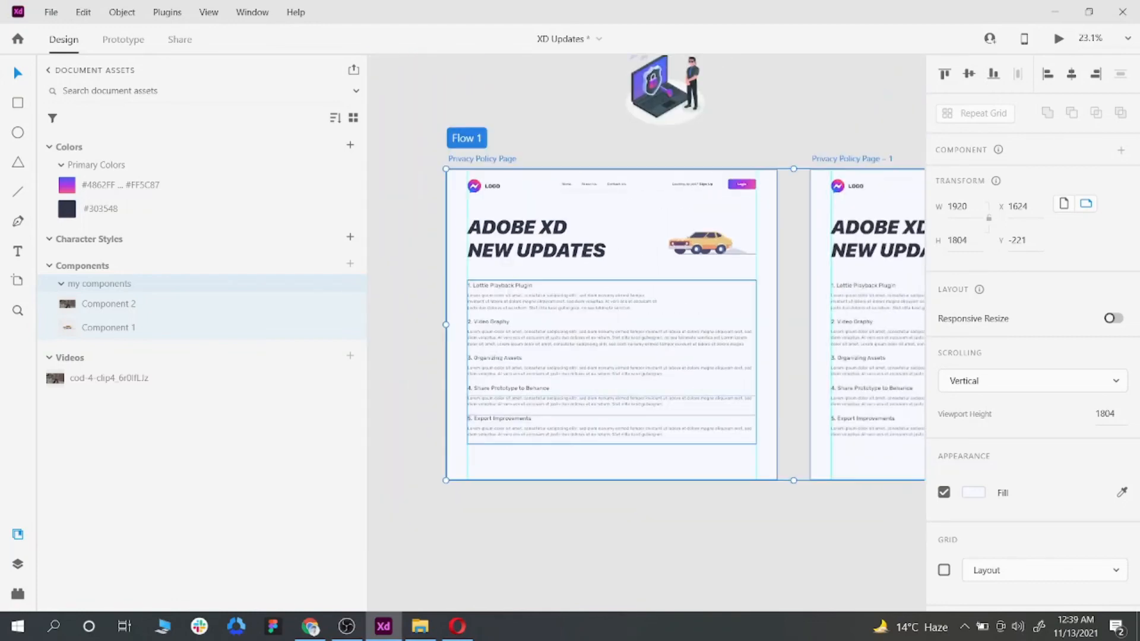
pyautogui.scroll(2, 567, 247)
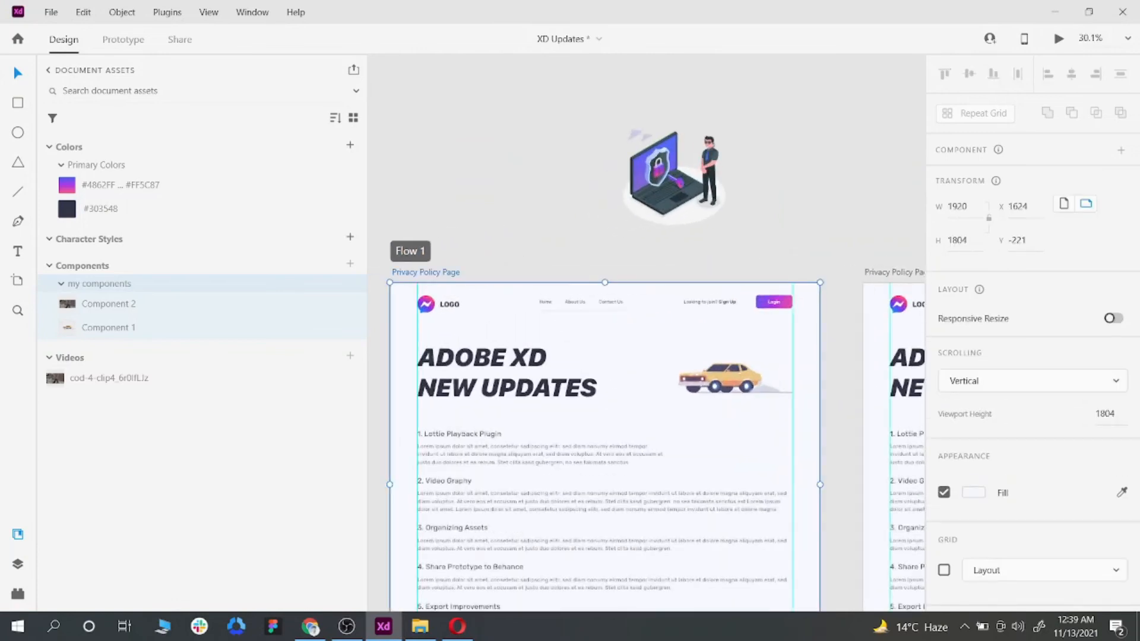
# Step: Select the Privacy Policy Page – 1 artboard
pyautogui.hscroll(1, 646, 376)
pyautogui.click(767, 266)
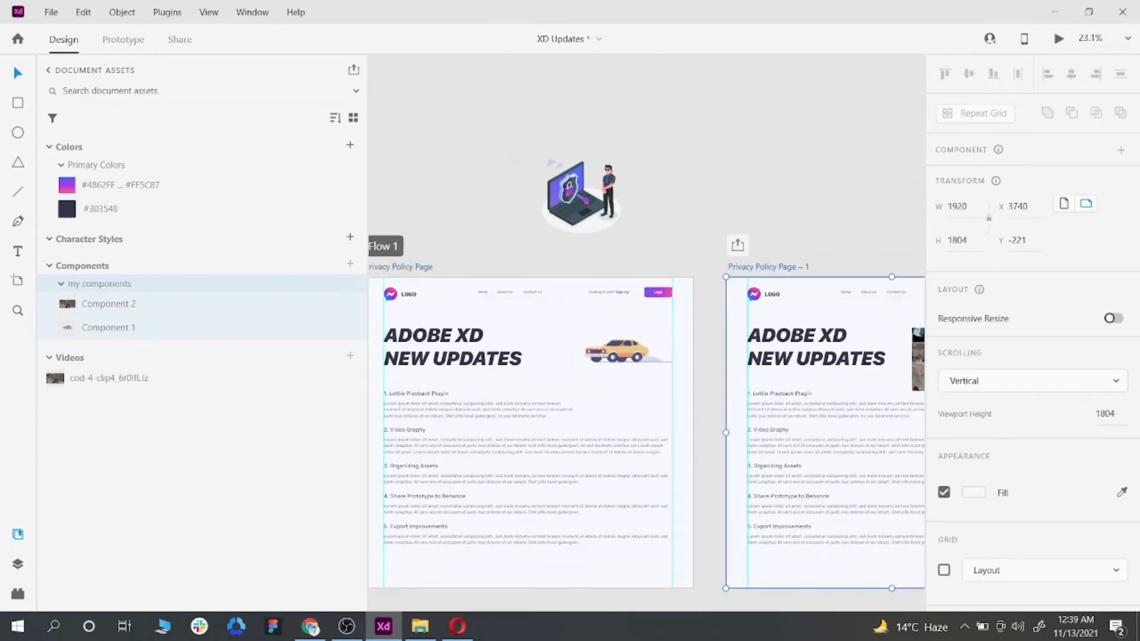
pyautogui.scroll(-2, 618, 267)
pyautogui.scroll(1, 801, 272)
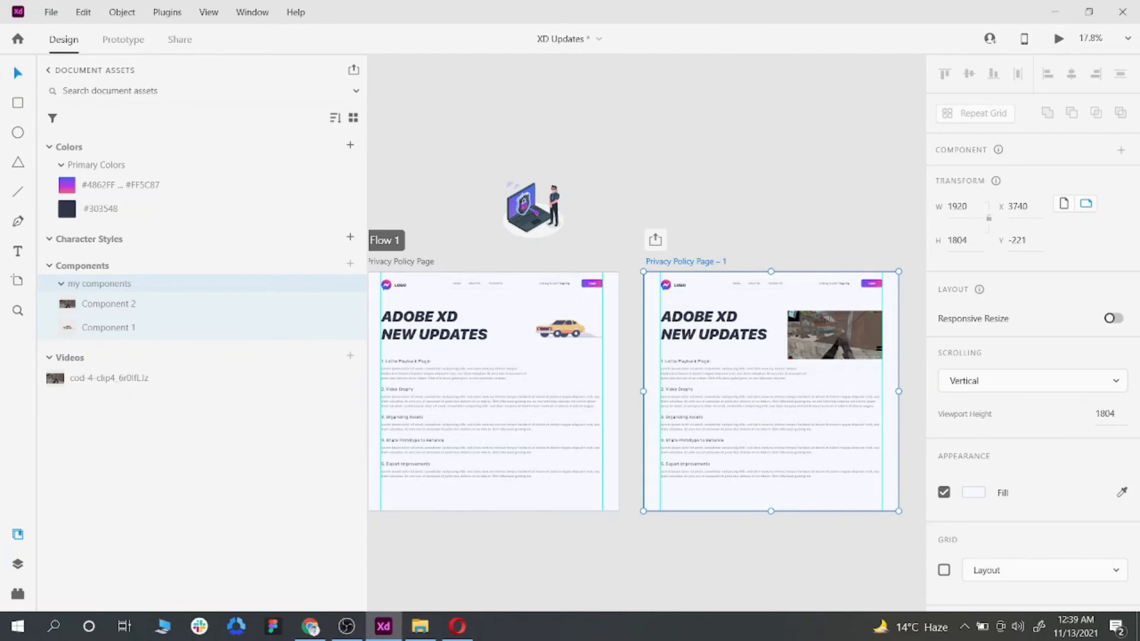
pyautogui.scroll(1, 713, 269)
pyautogui.scroll(1, 698, 274)
pyautogui.scroll(-2, 653, 271)
pyautogui.hscroll(1, 653, 271)
pyautogui.scroll(2, 775, 325)
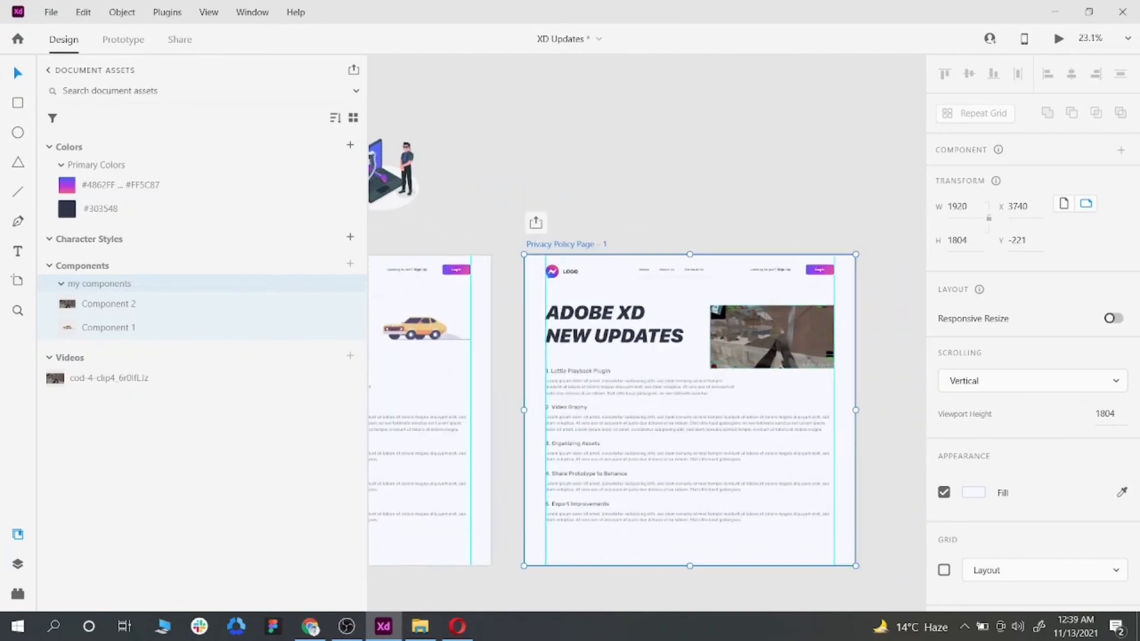
pyautogui.hscroll(2, 653, 409)
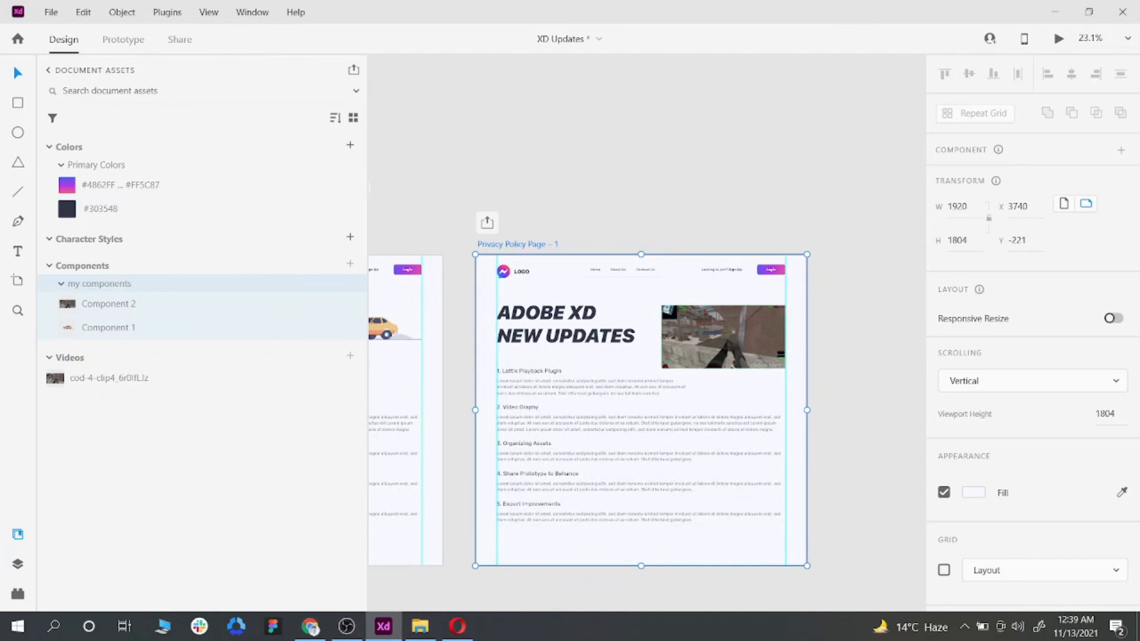
# Step: Open the export settings for the selected Privacy Policy Page – 1 artboard and examine the available file formats
pyautogui.rightClick(538, 244)
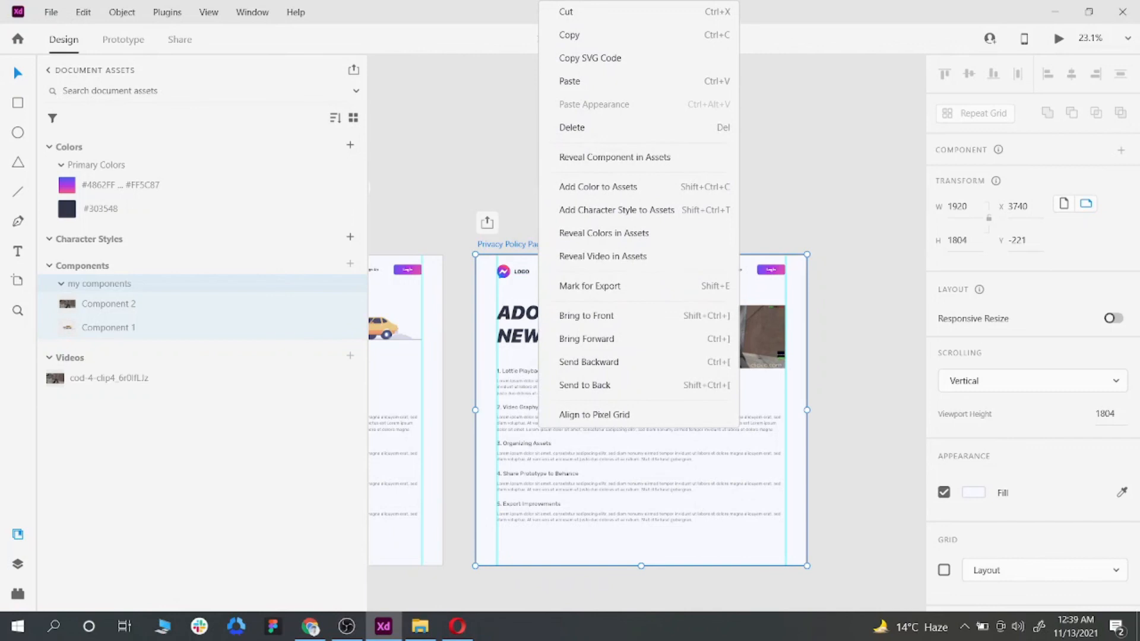
pyautogui.press('Escape')
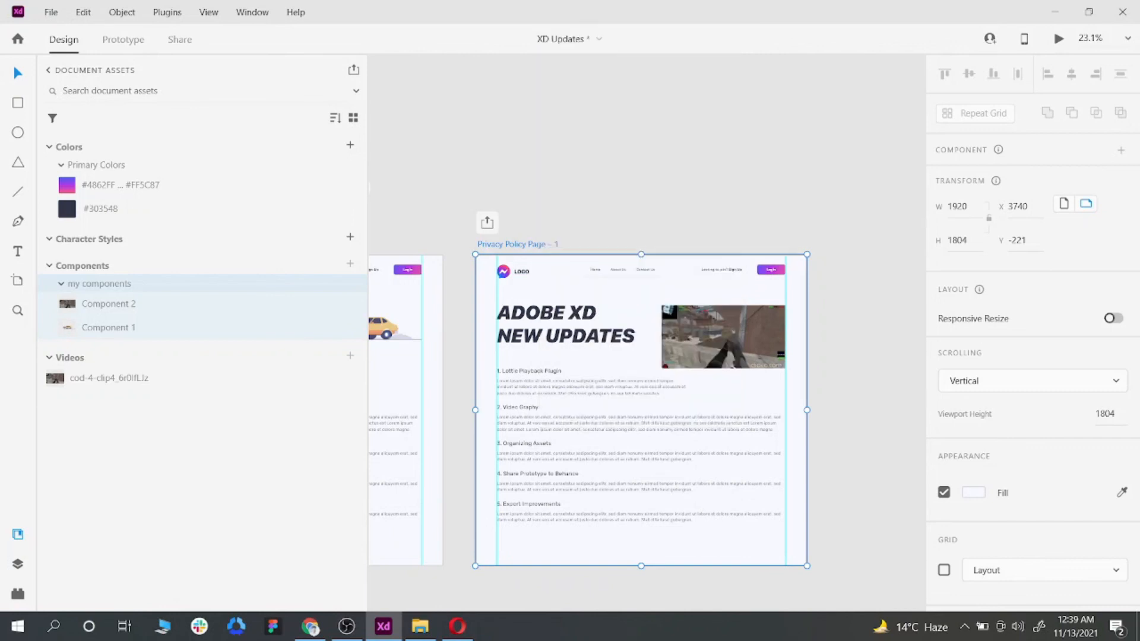
pyautogui.click(51, 12)
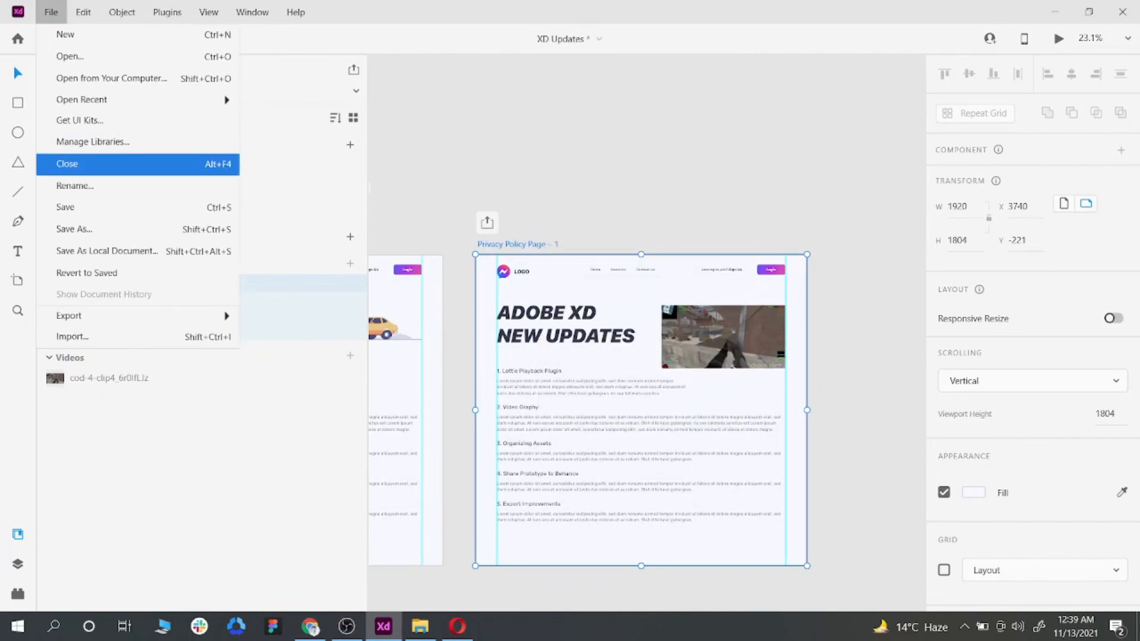
pyautogui.moveTo(136, 316)
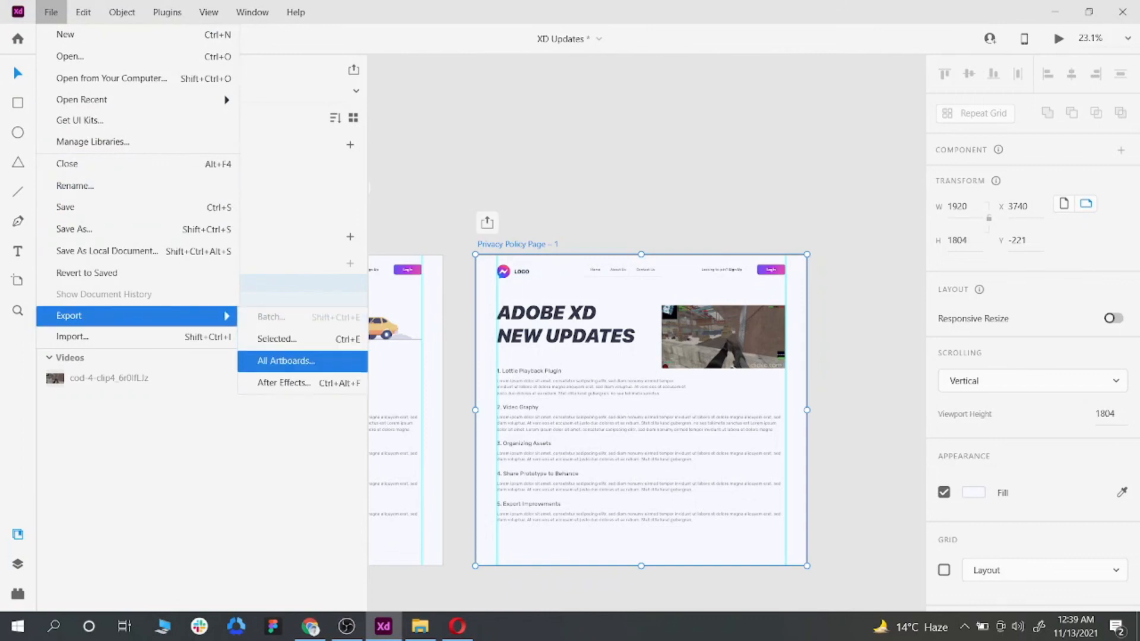
pyautogui.click(277, 338)
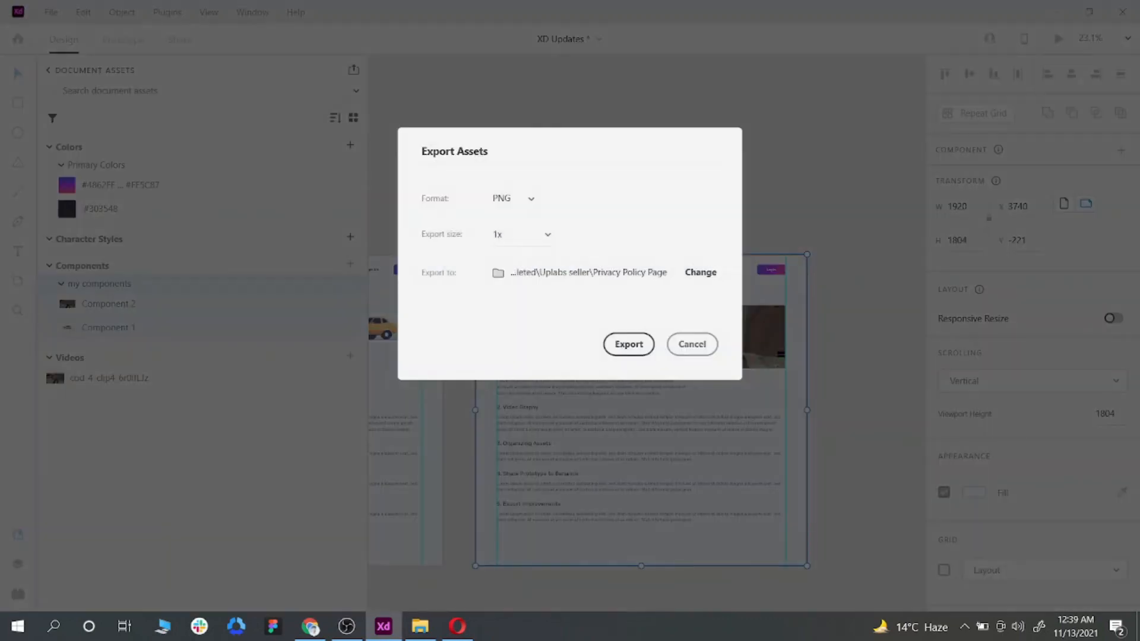
pyautogui.click(512, 198)
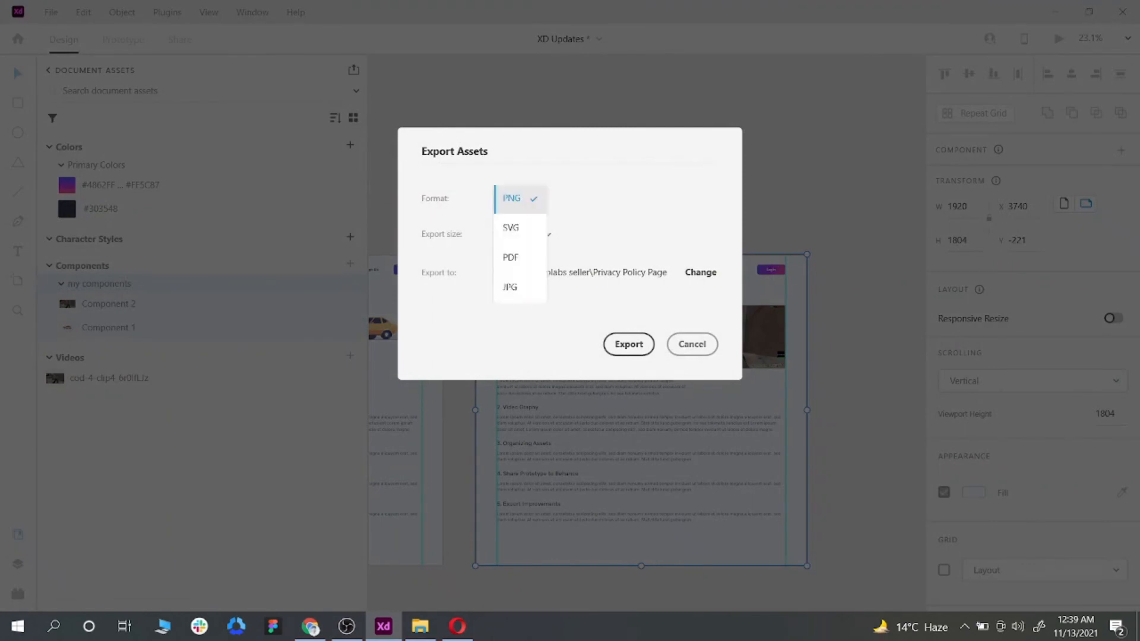
pyautogui.press('Escape')
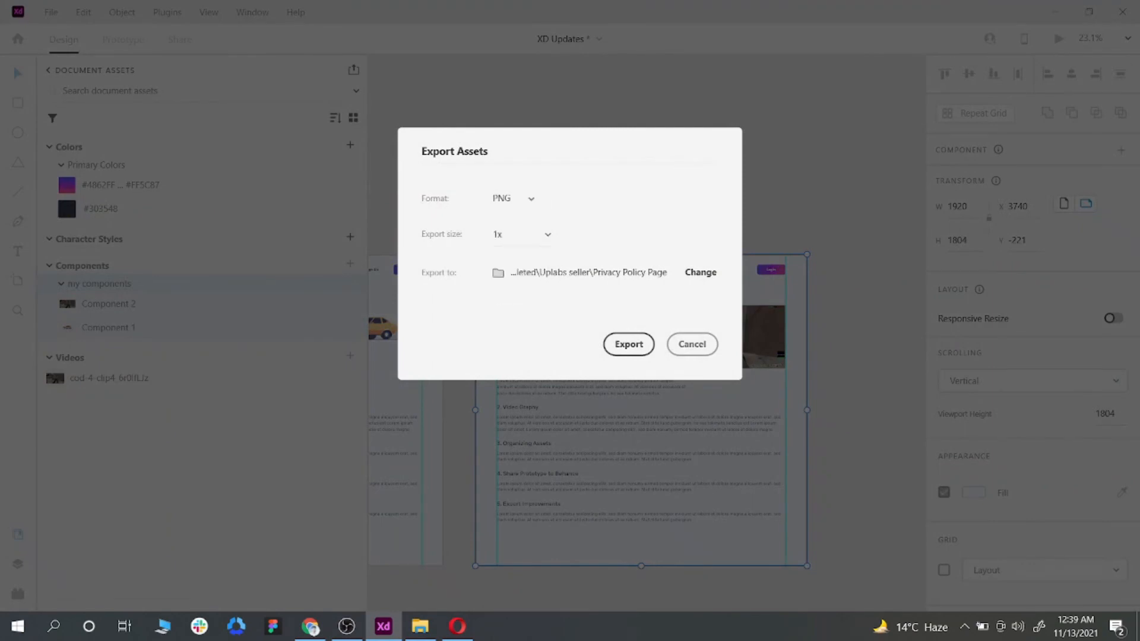
# Step: Examine the available export sizes and leave the export settings without exporting the artboard
pyautogui.click(521, 234)
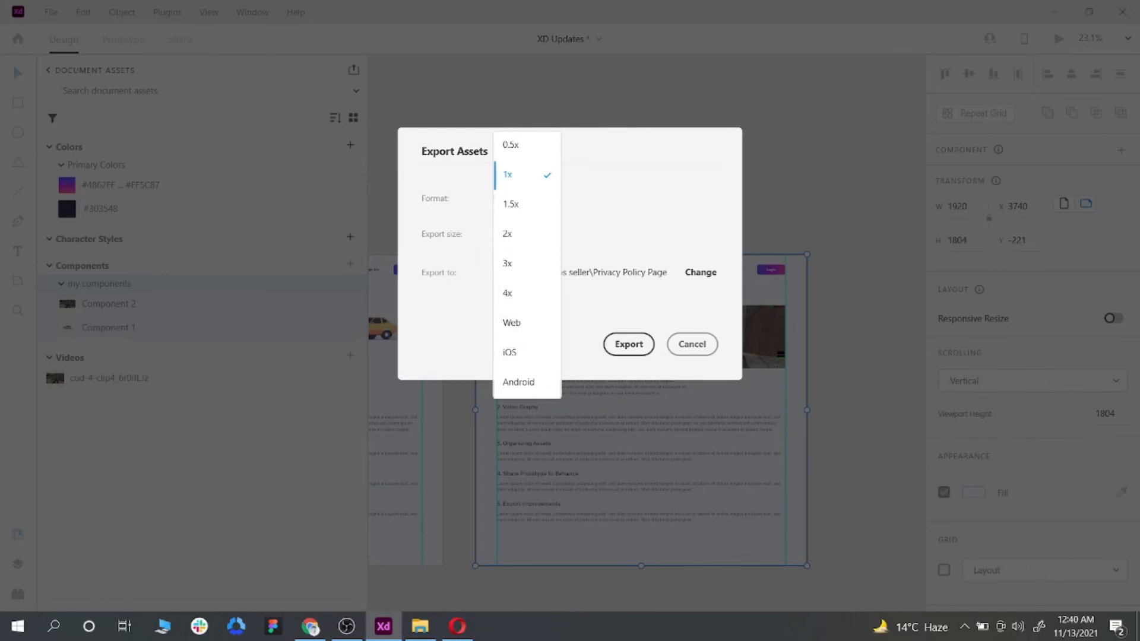
pyautogui.press('Escape')
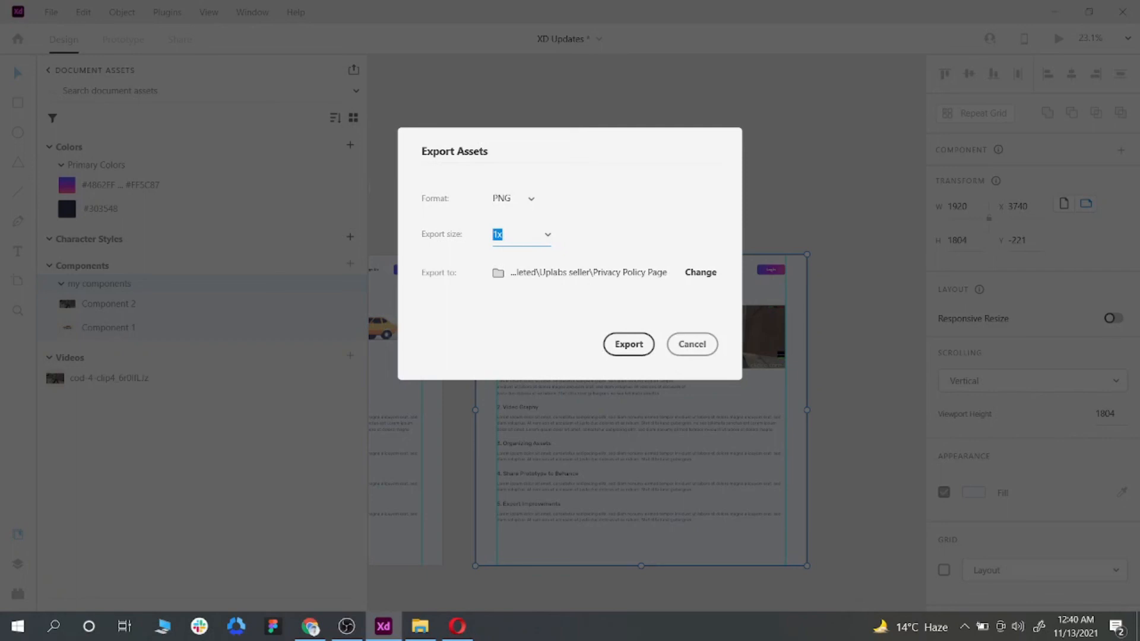
pyautogui.click(692, 344)
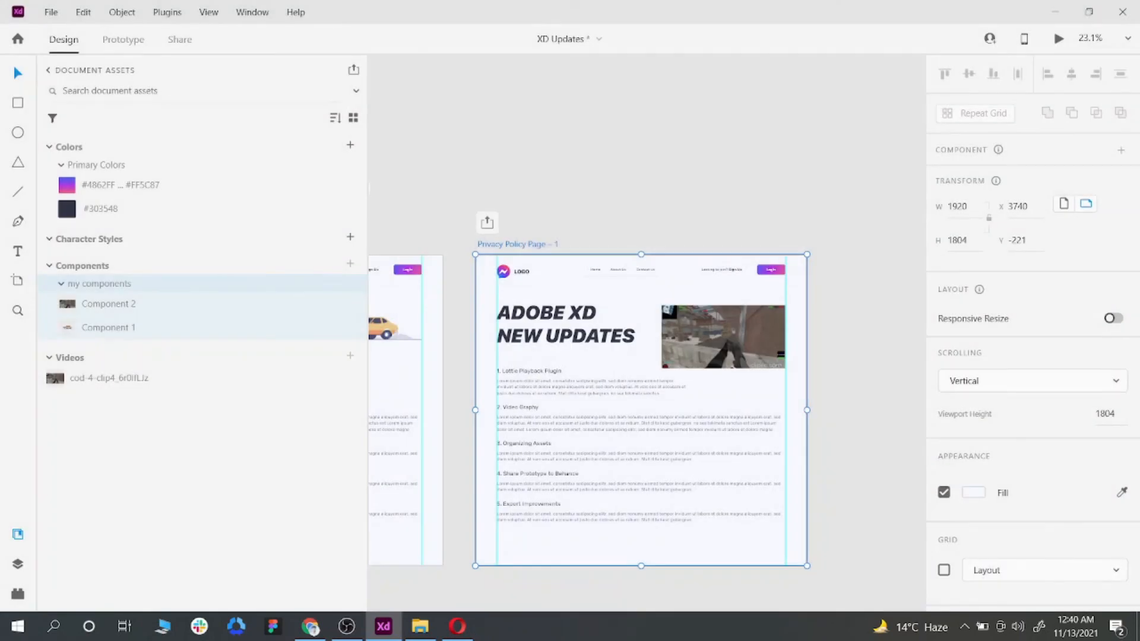
pyautogui.hotkey('ctrl', 'e')
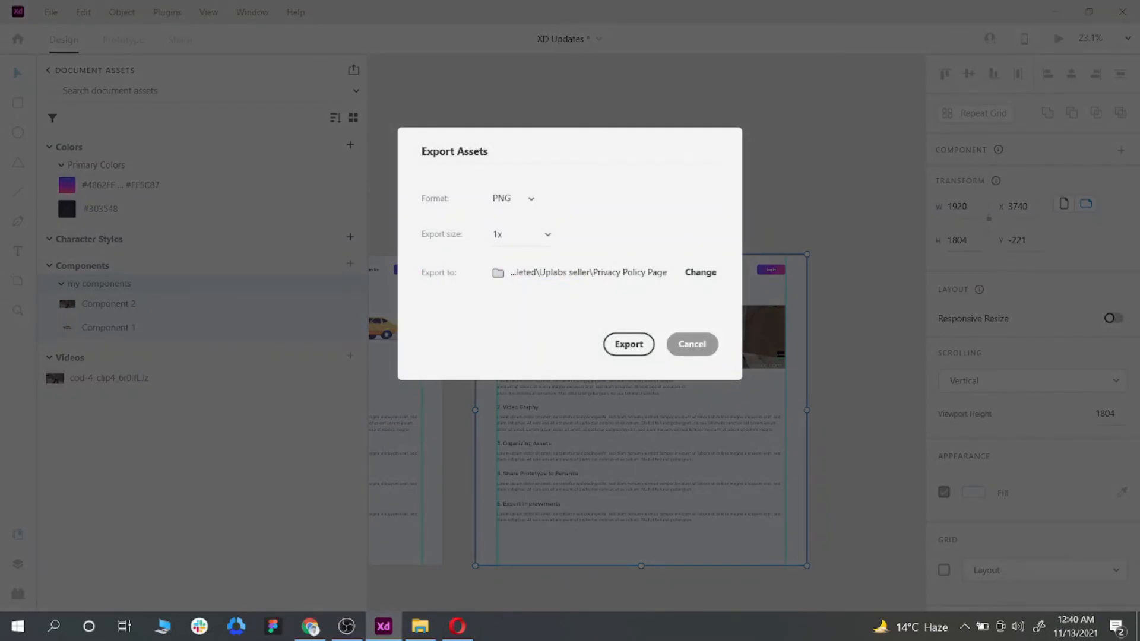
pyautogui.click(692, 344)
# Step: Move the laptop security illustration above the artboards to about X 2962, Y -811, and deselect it
pyautogui.click(593, 174)
pyautogui.scroll(-1, 592, 173)
pyautogui.scroll(-4, 693, 252)
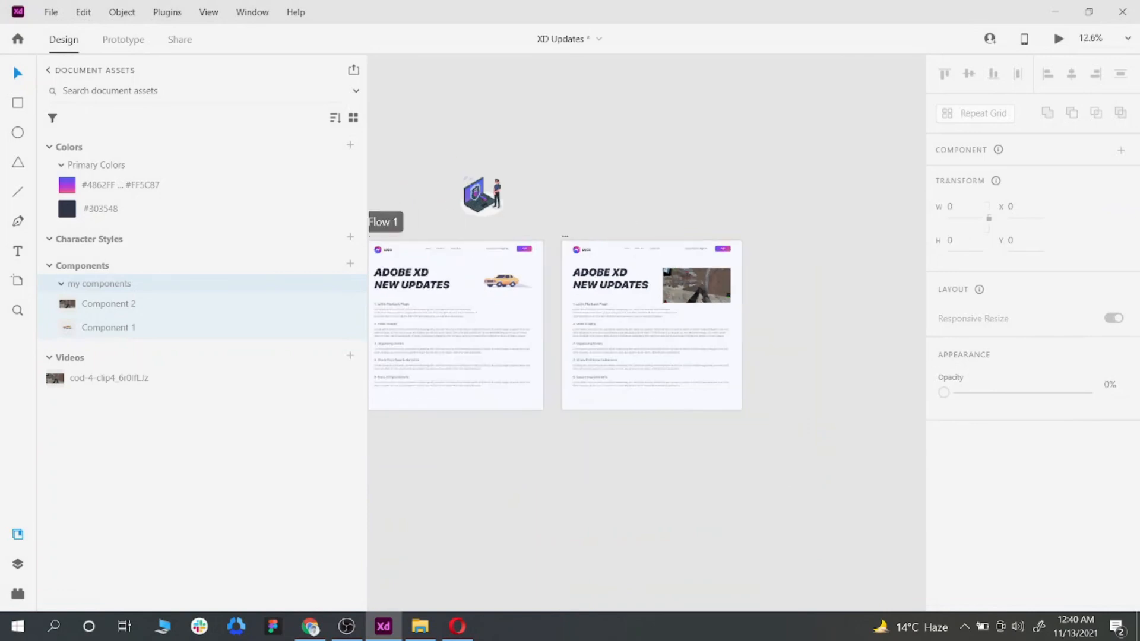
pyautogui.scroll(3, 566, 258)
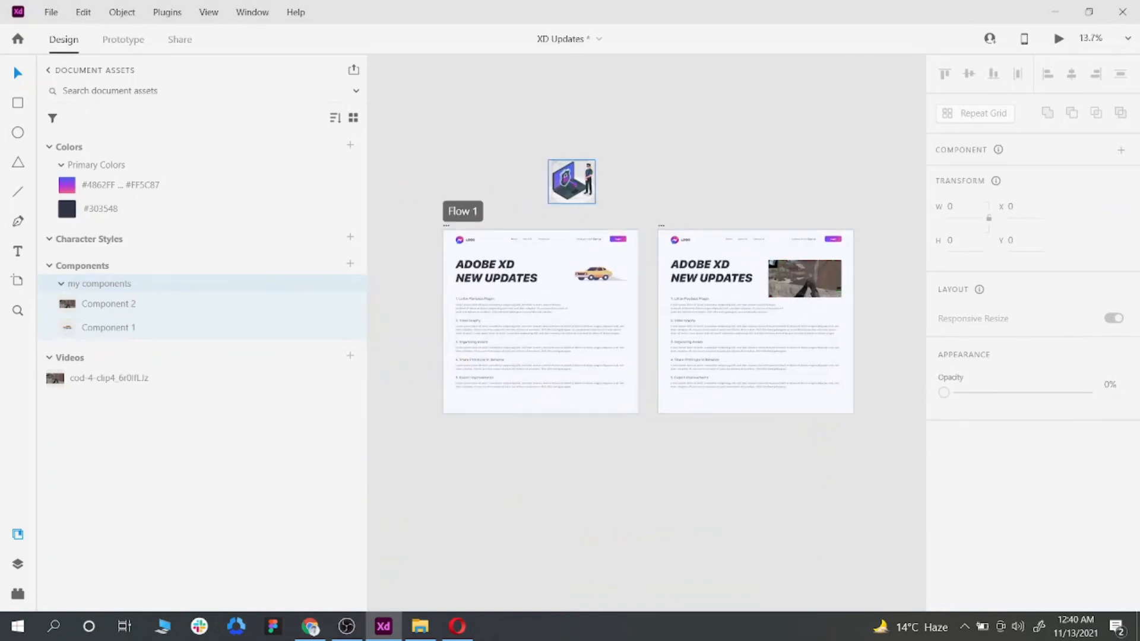
pyautogui.moveTo(571, 179); pyautogui.dragTo(602, 191)
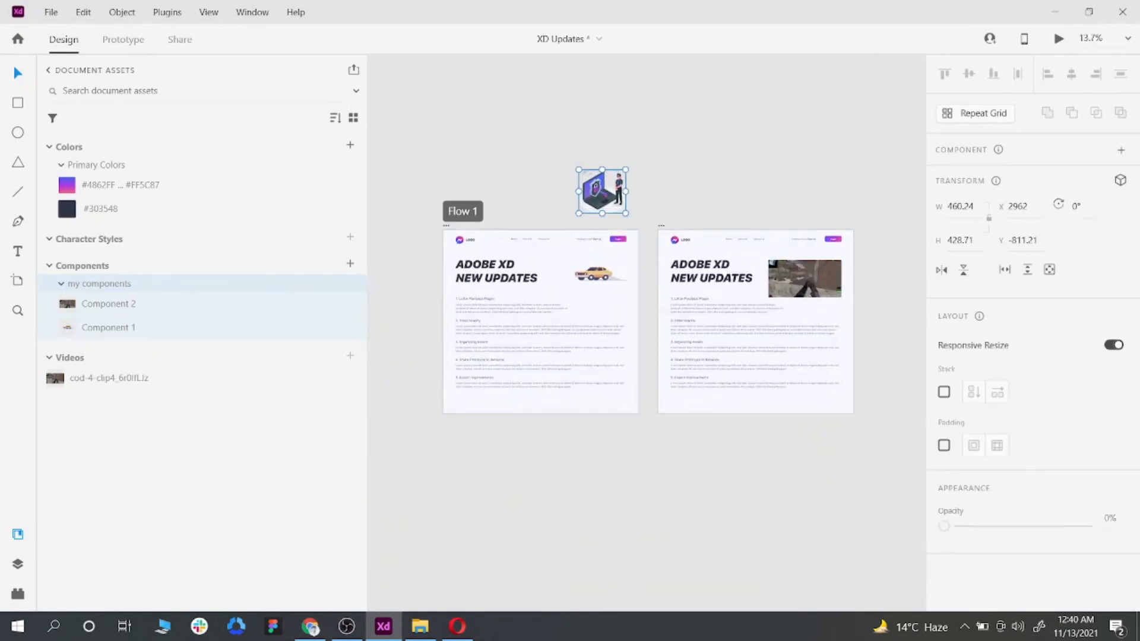
pyautogui.press('Escape')
pyautogui.scroll(-1, 619, 271)
pyautogui.scroll(1, 618, 271)
pyautogui.scroll(-3, 602, 268)
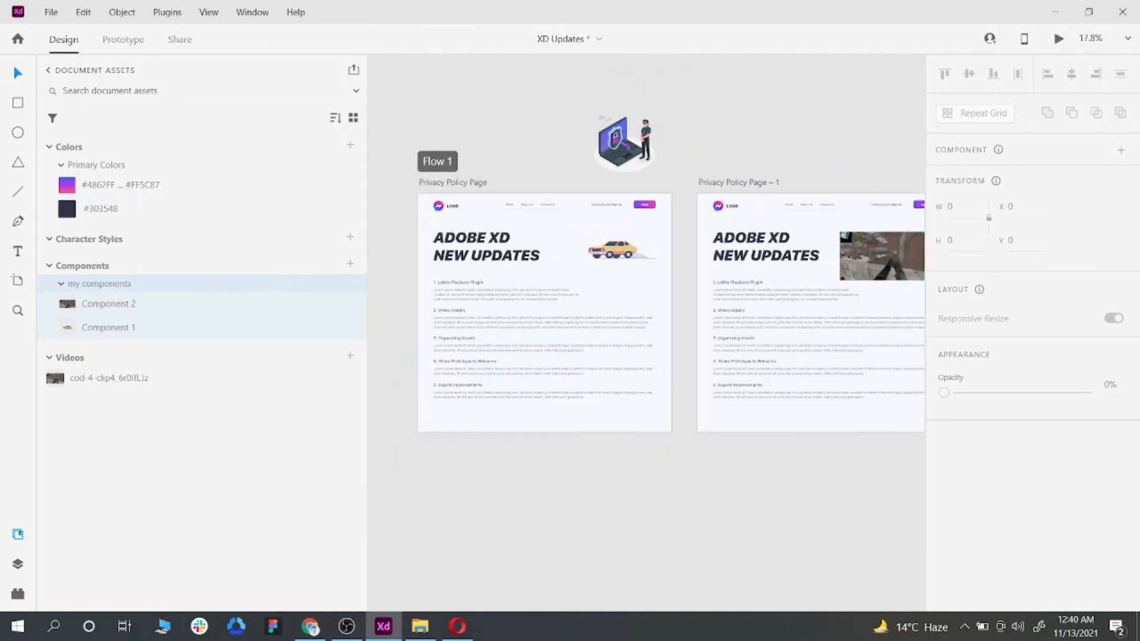
pyautogui.hscroll(1, 646, 272)
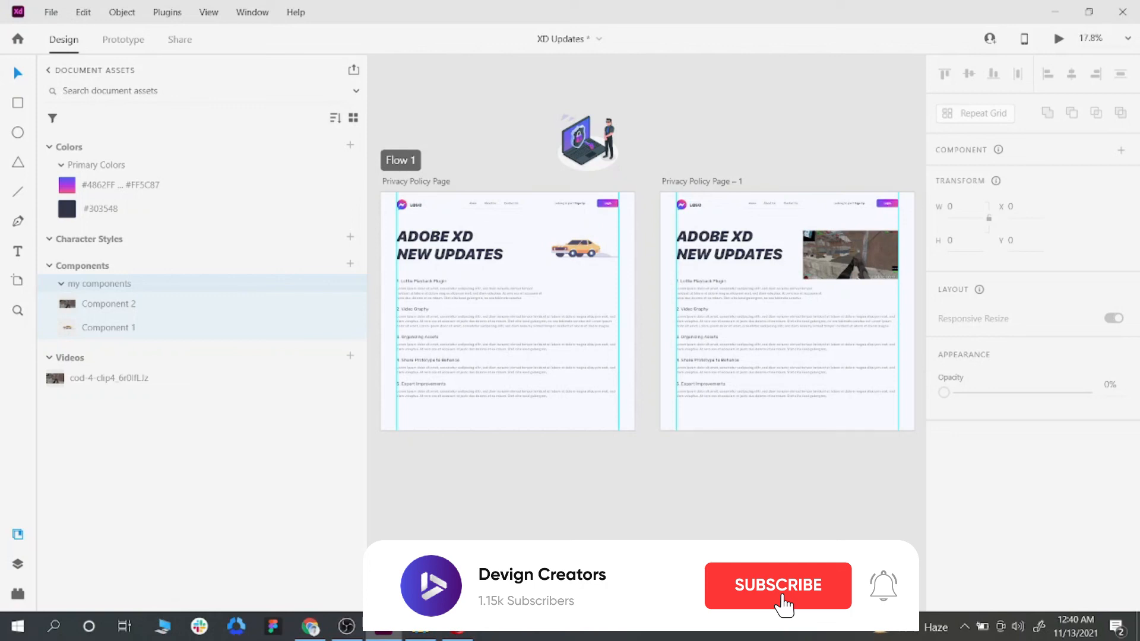
pyautogui.hscroll(-1, 594, 178)
pyautogui.scroll(-1, 594, 178)
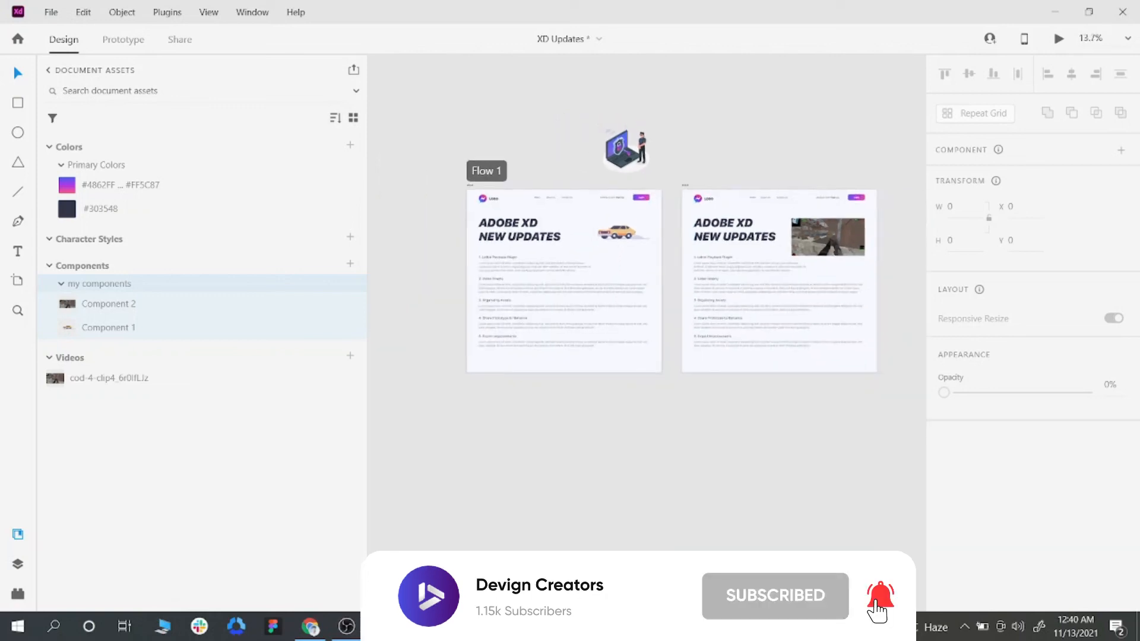
pyautogui.scroll(2, 570, 160)
pyautogui.scroll(-1, 564, 161)
pyautogui.scroll(1, 535, 157)
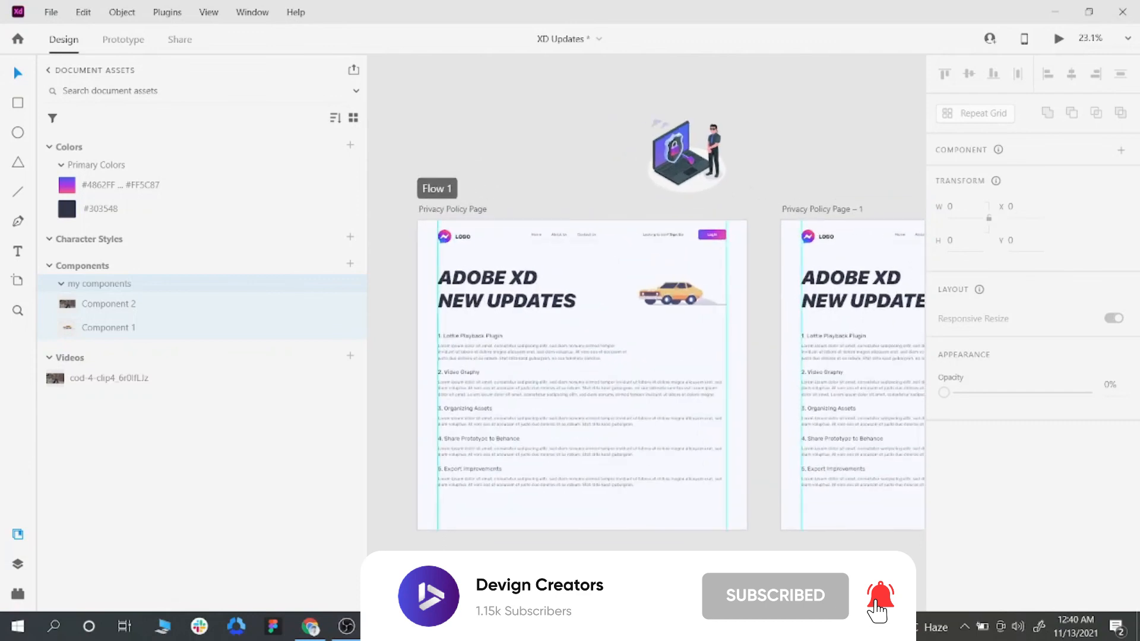